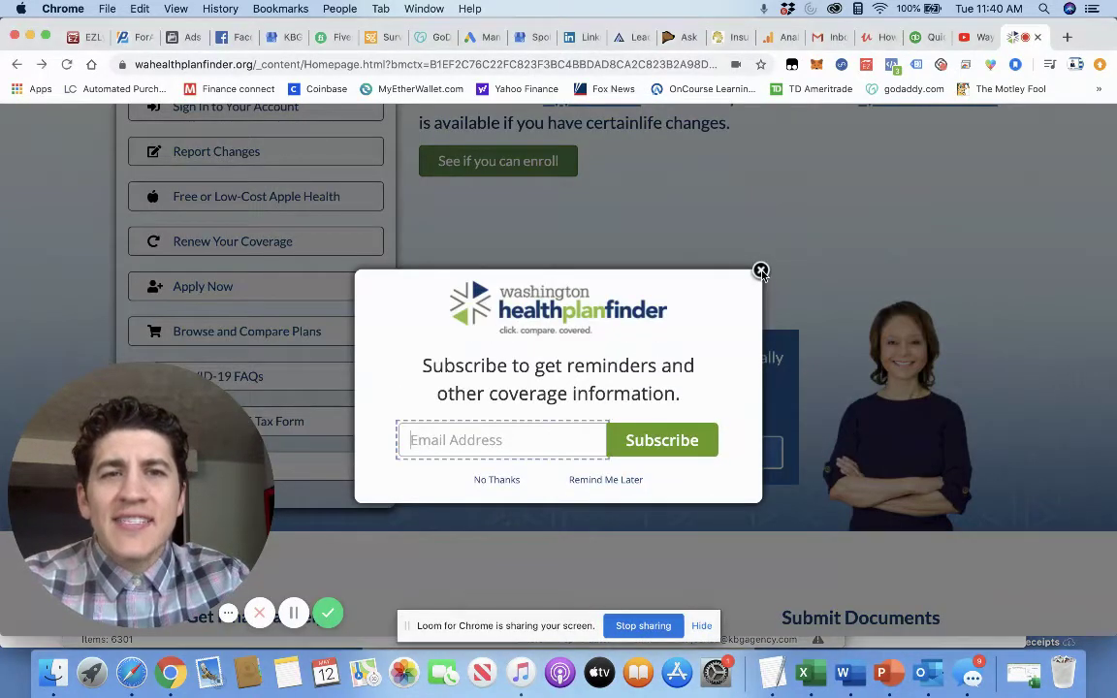
# Dismiss the reminder subscription pop-up and open the page for browsing and comparing plans.
pyautogui.click(760, 272)
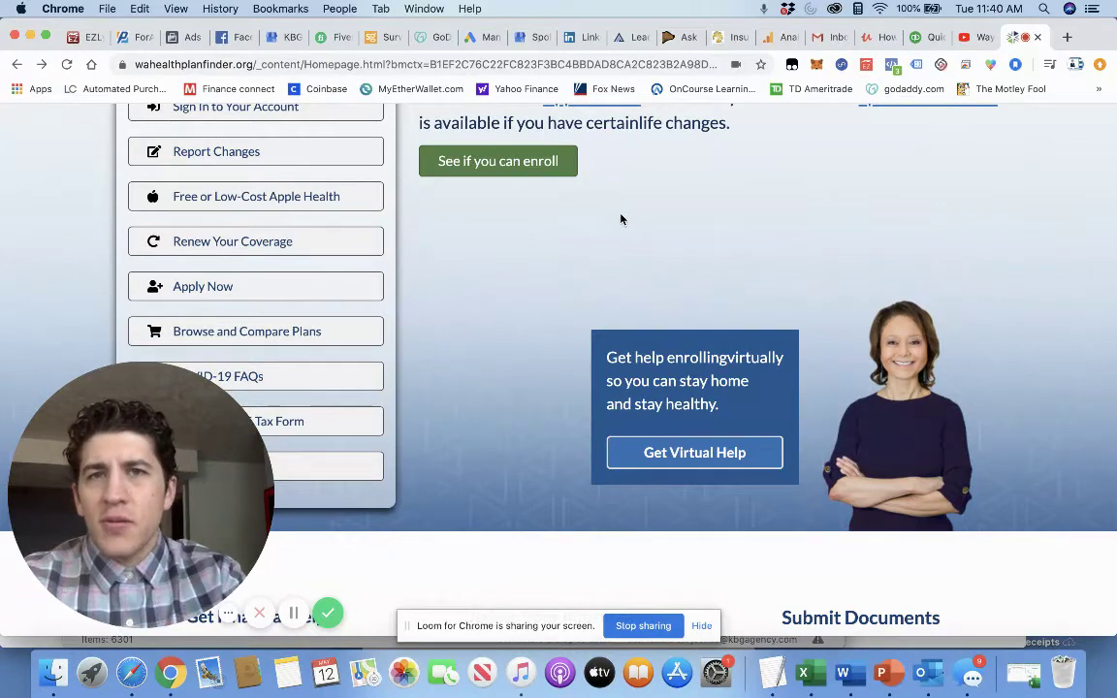
pyautogui.scroll(-2, 621, 220)
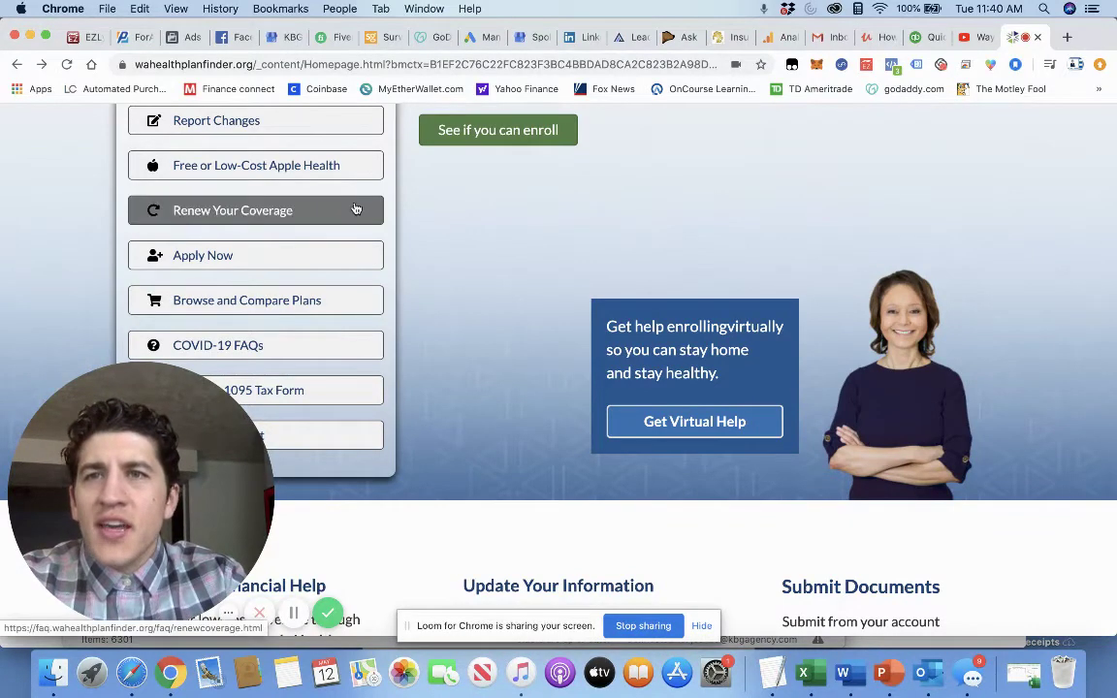
pyautogui.click(240, 304)
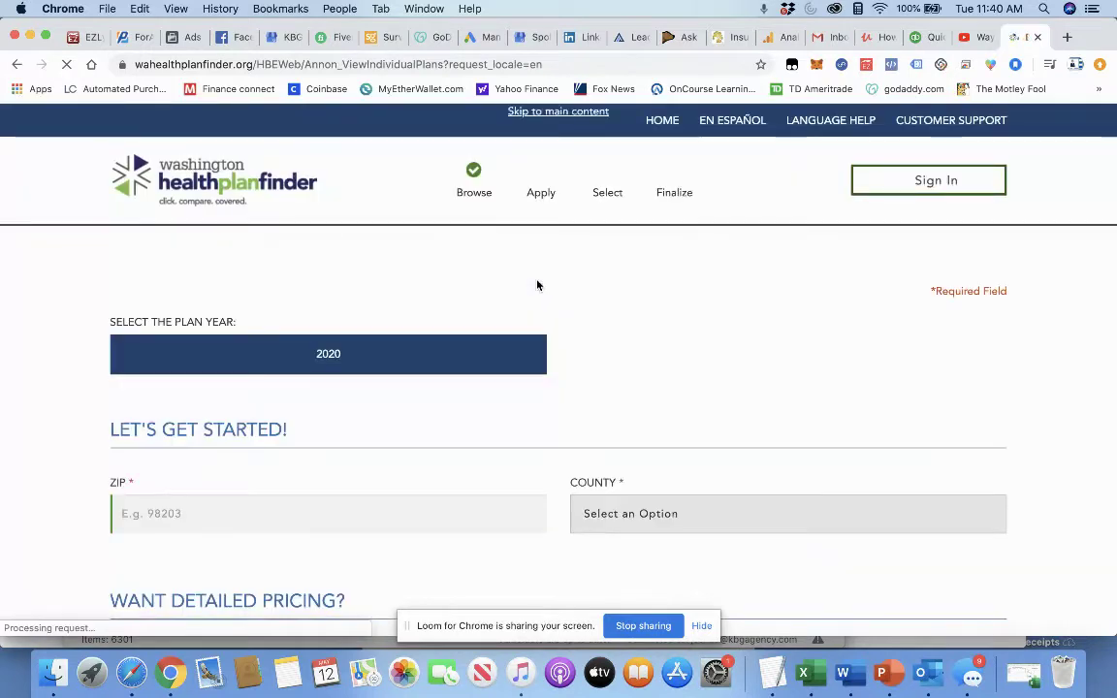
# Enter 99223 as the ZIP code for the plan search.
pyautogui.scroll(-3, 536, 284)
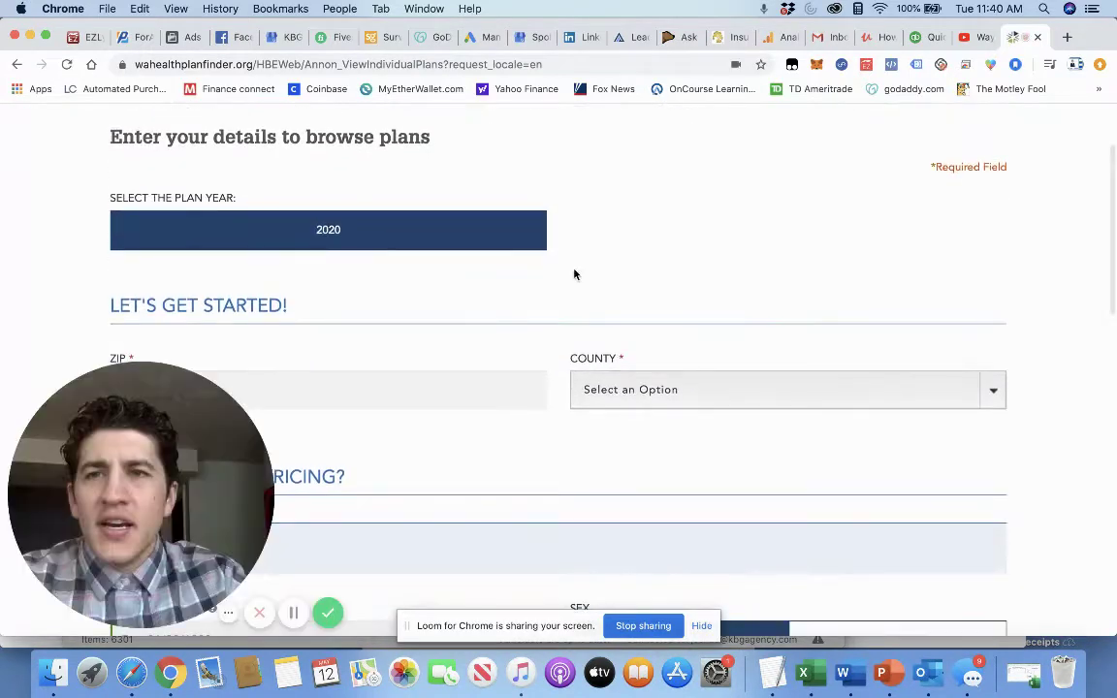
pyautogui.scroll(-4, 574, 276)
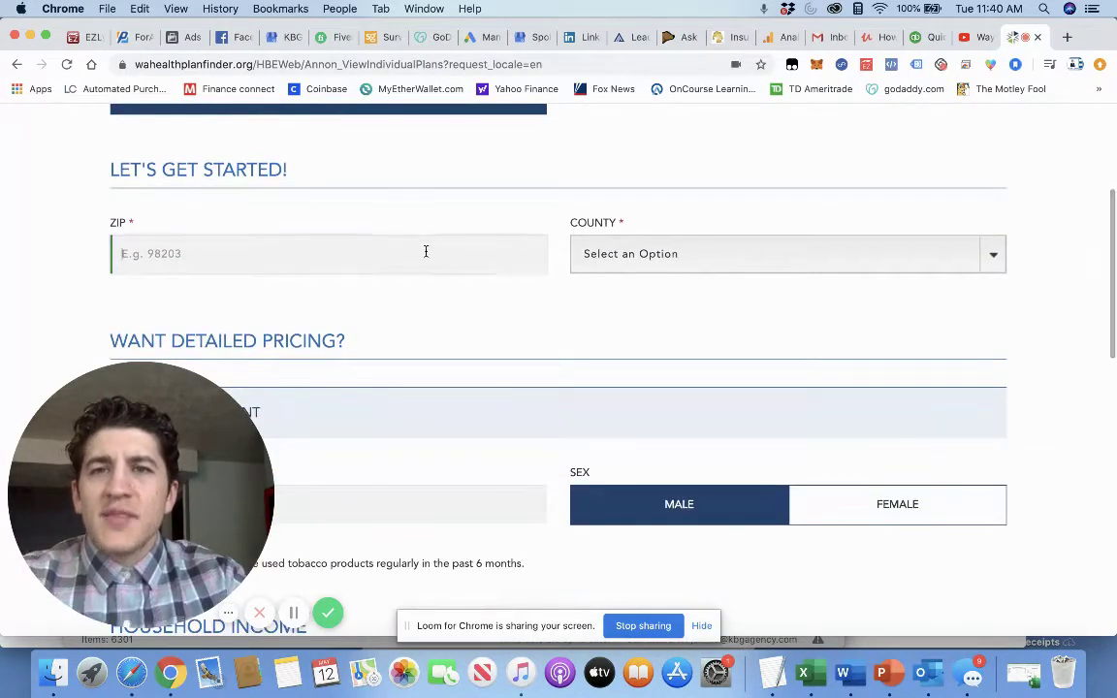
pyautogui.click(425, 252)
pyautogui.write('99223')
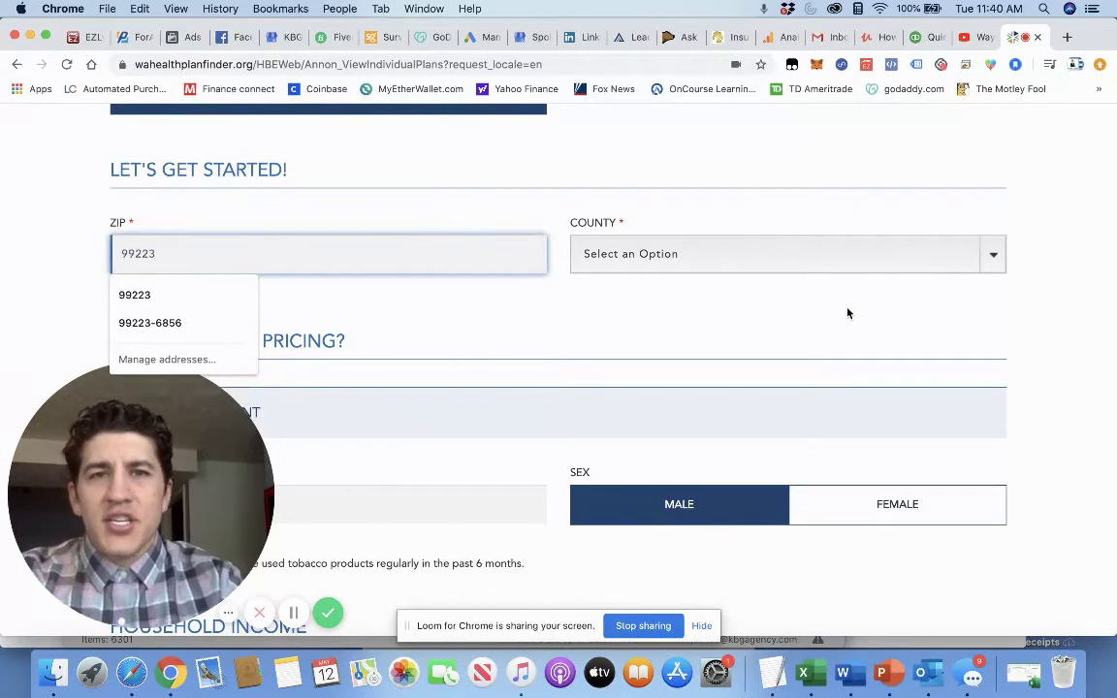
# Fill in the primary applicant's date of birth.
pyautogui.scroll(-3, 848, 313)
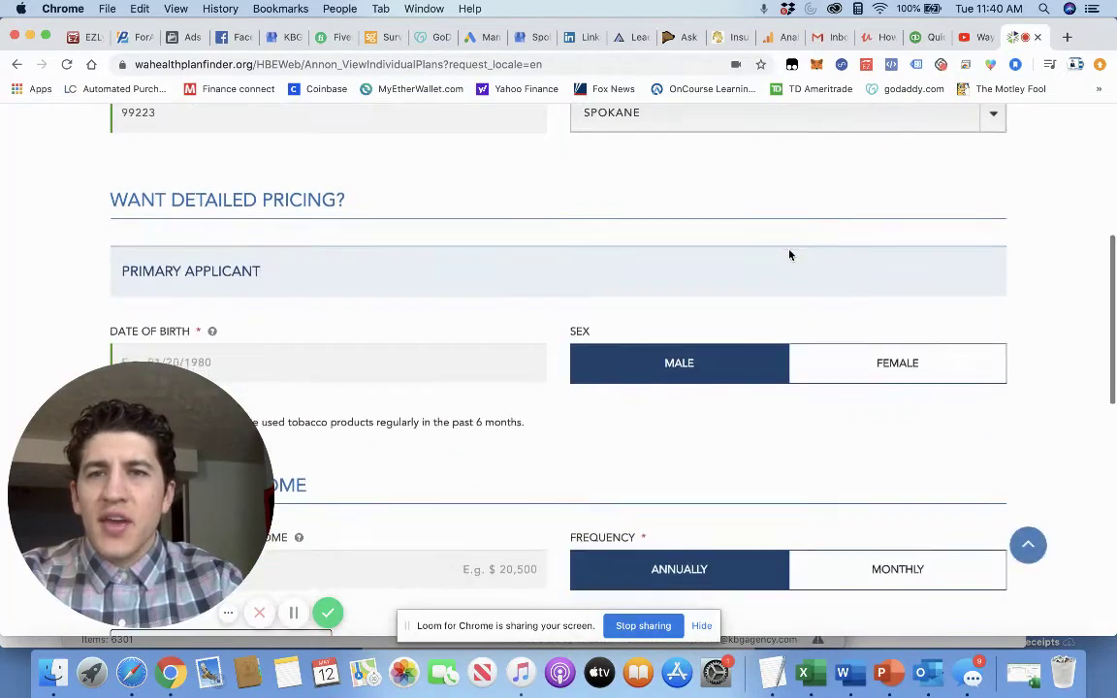
pyautogui.scroll(-3, 789, 254)
pyautogui.click(407, 212)
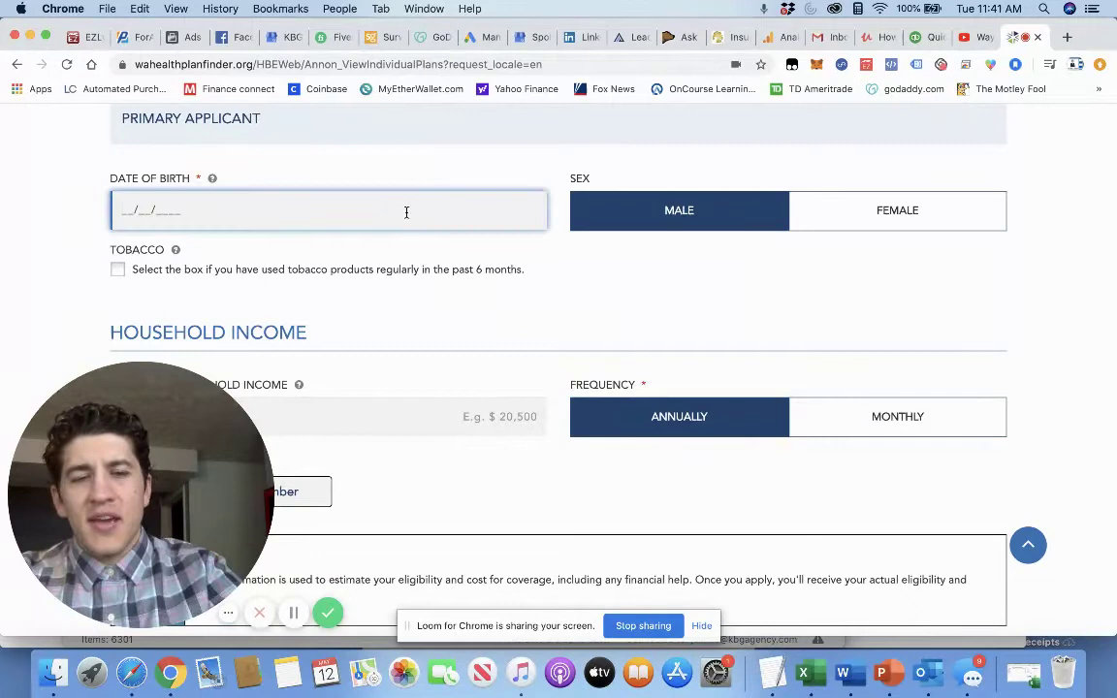
pyautogui.write('05/05/')
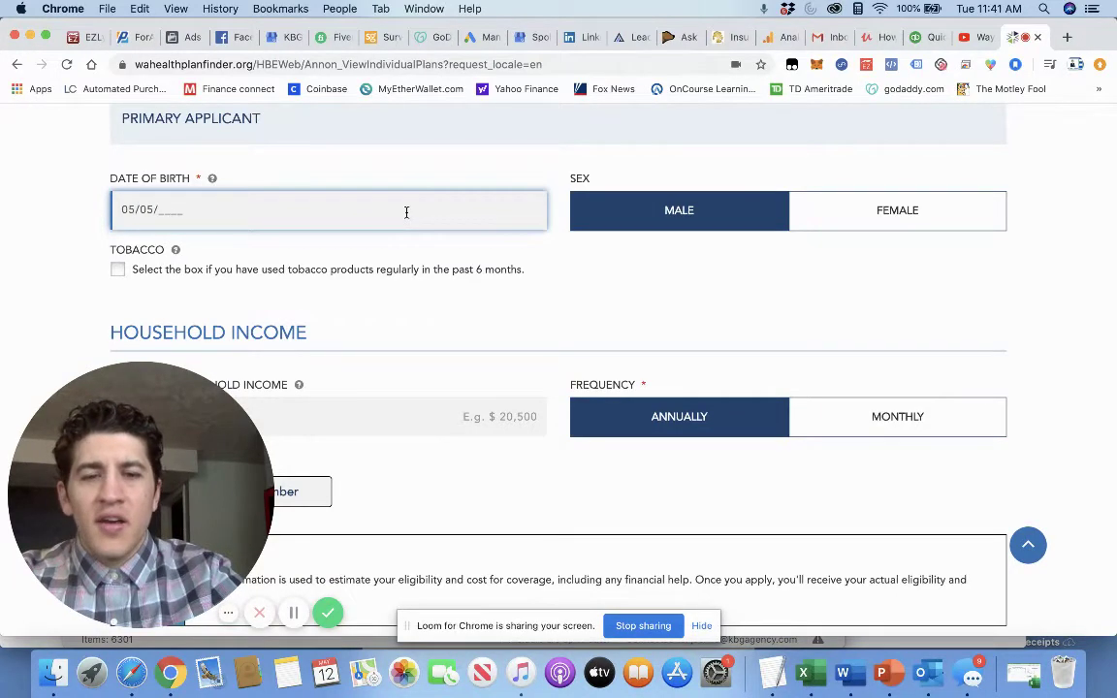
pyautogui.write('1990')
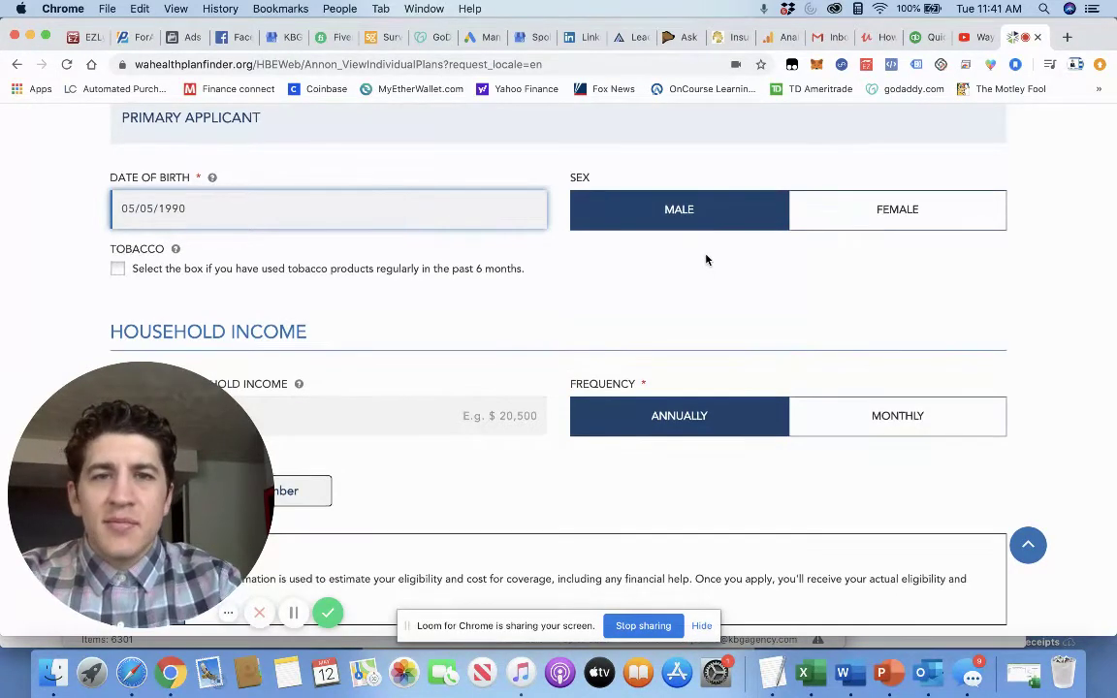
# Set the estimated household income to $50,000 with annual frequency, and show the available plans.
pyautogui.scroll(-2, 706, 257)
pyautogui.click(355, 331)
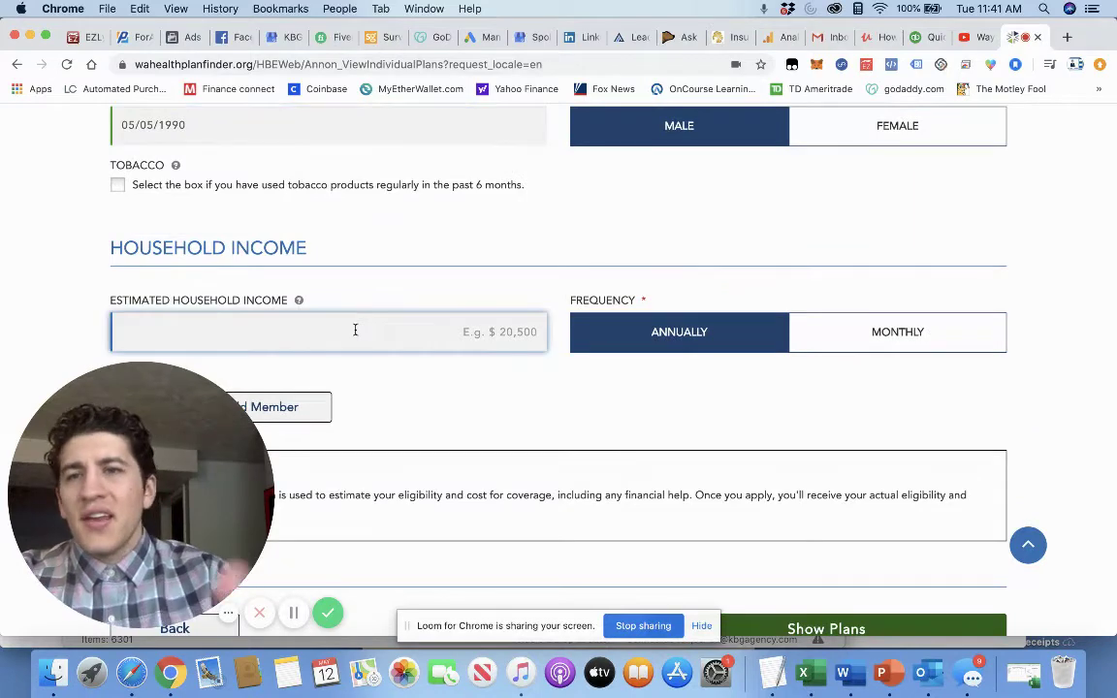
pyautogui.write('50,000')
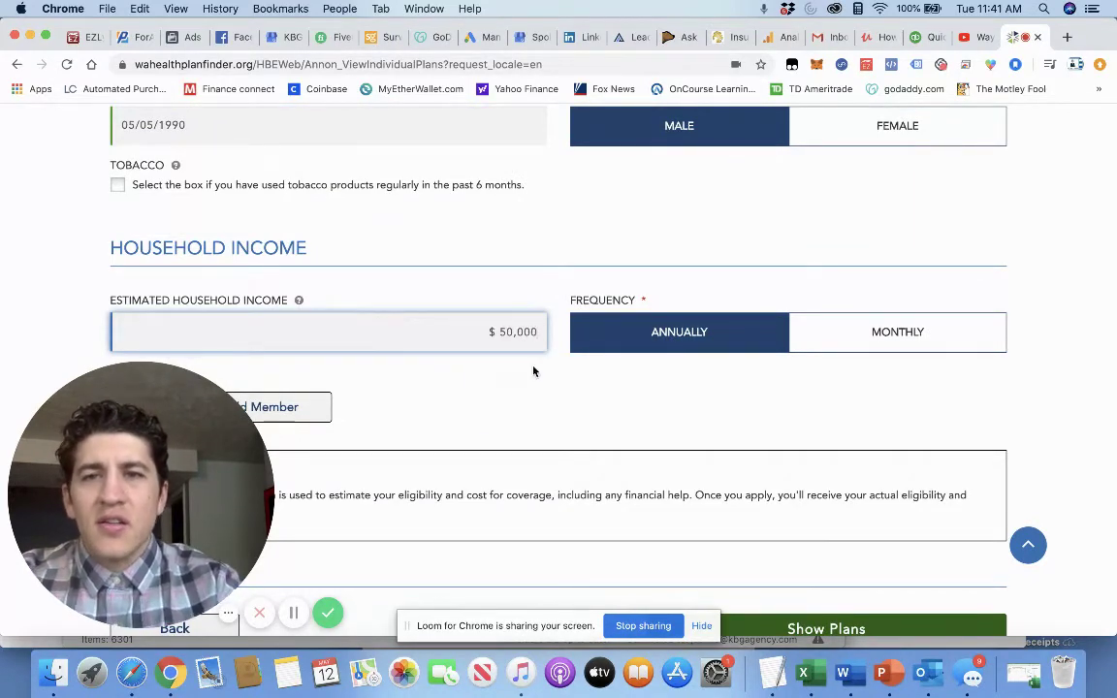
pyautogui.scroll(-4, 533, 372)
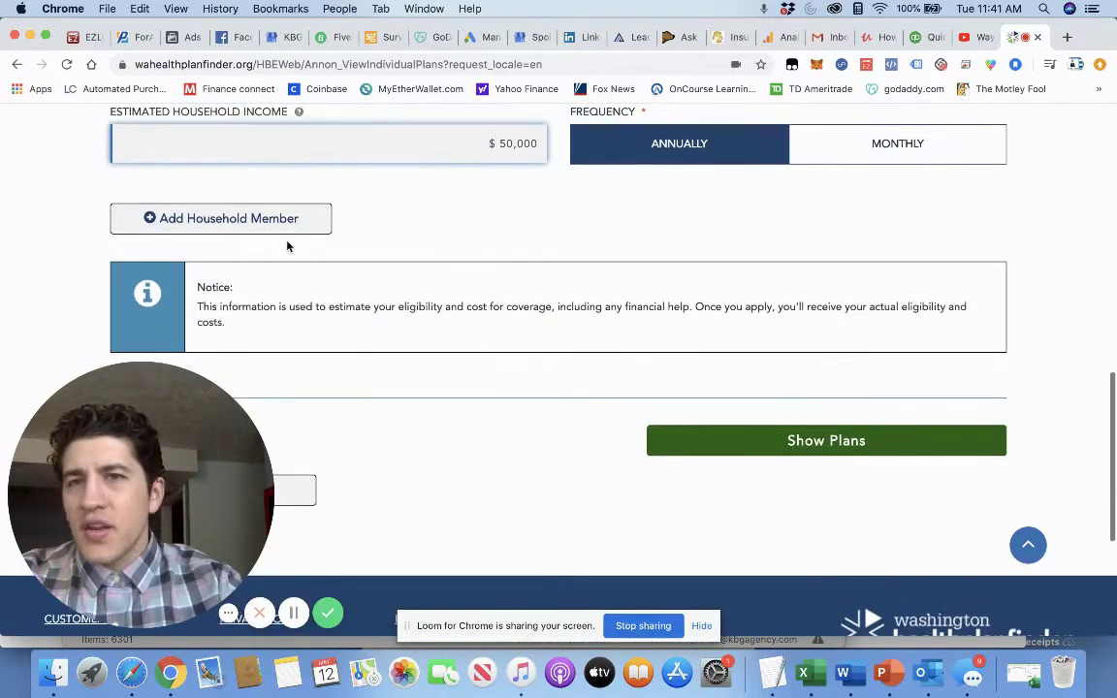
pyautogui.scroll(1, 569, 257)
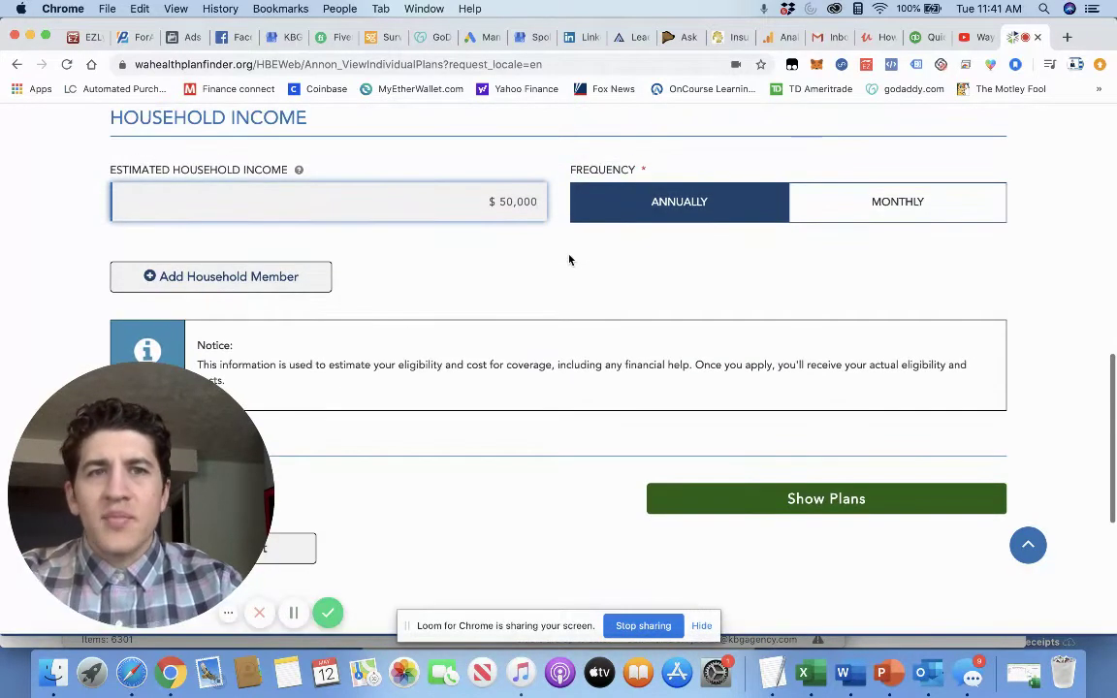
pyautogui.click(868, 215)
pyautogui.click(658, 207)
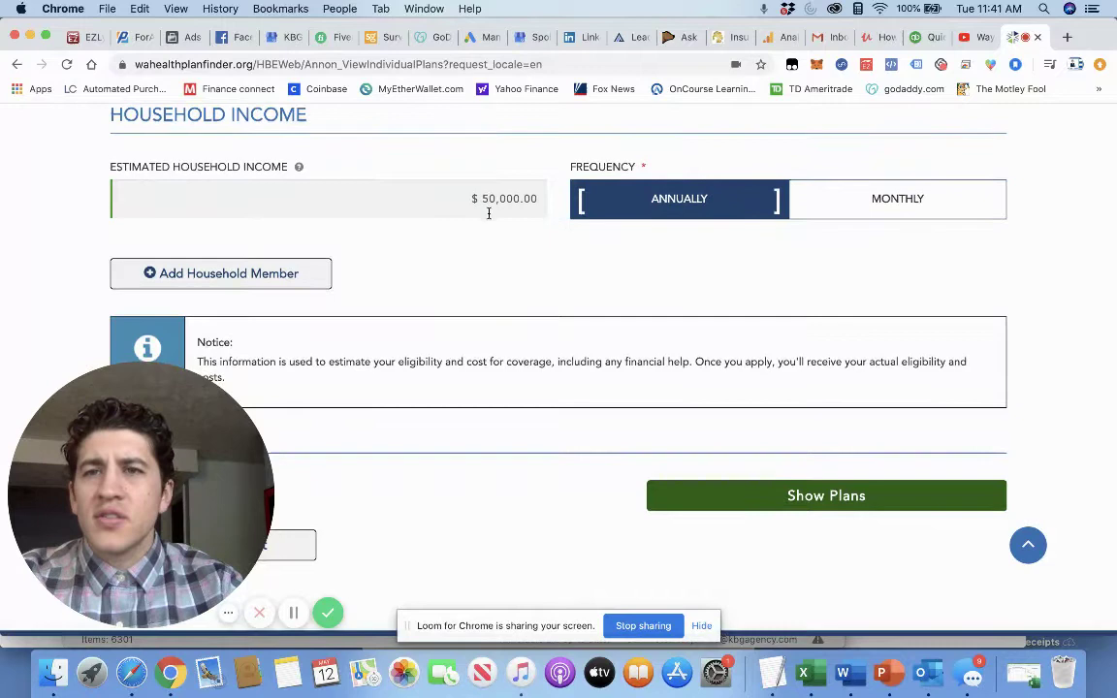
pyautogui.scroll(-2, 488, 216)
pyautogui.click(823, 408)
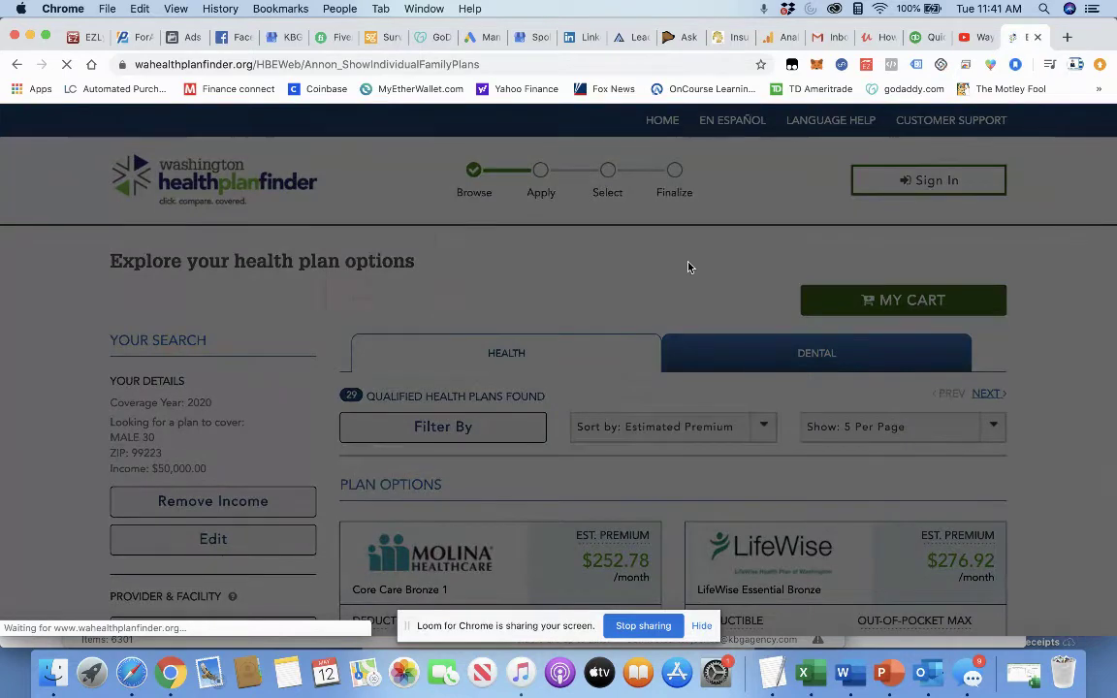
pyautogui.click(767, 218)
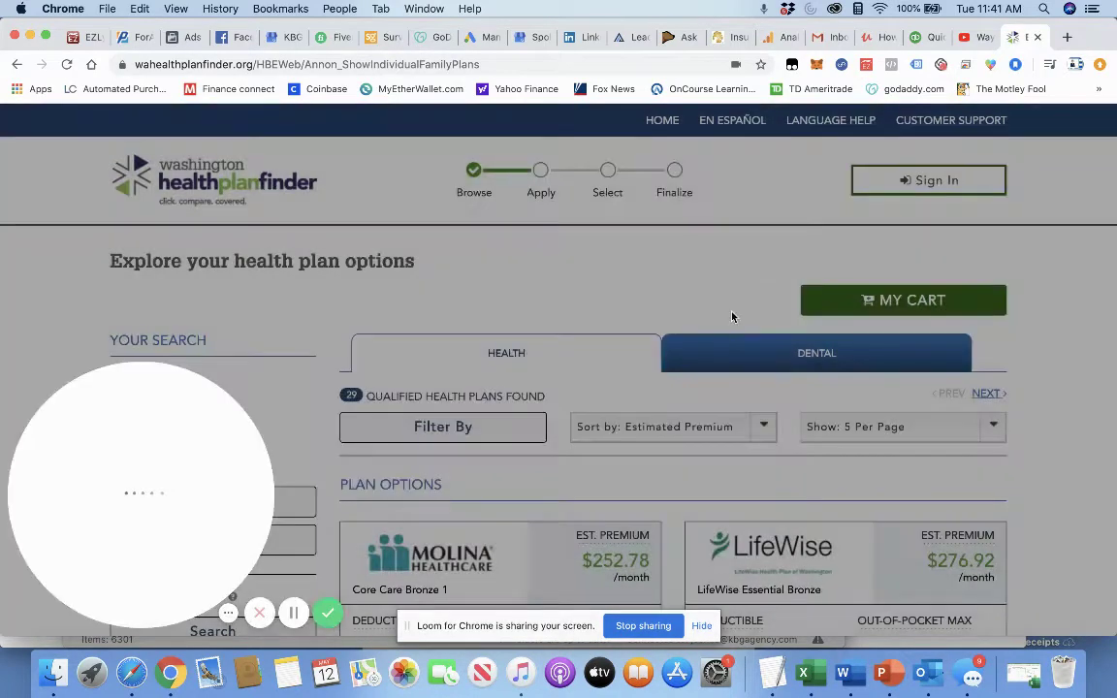
# Filter the health plans by the insurance companies Kaiser WA, LifeWise WA and PacificSource.
pyautogui.scroll(-3, 732, 318)
pyautogui.scroll(-1, 733, 317)
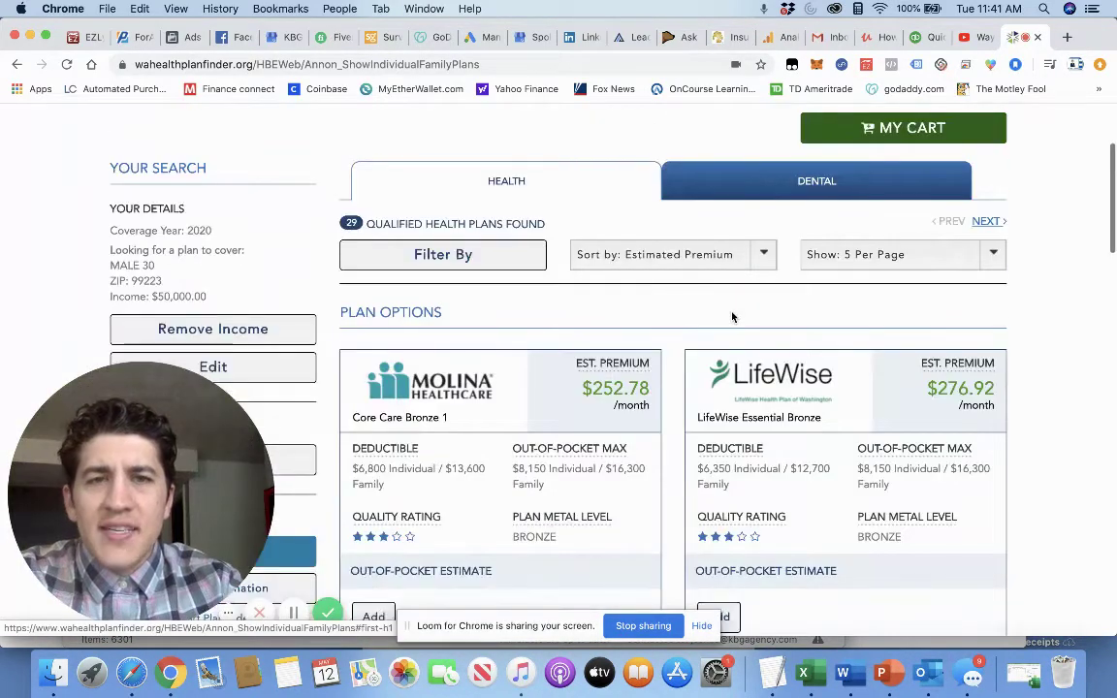
pyautogui.click(498, 255)
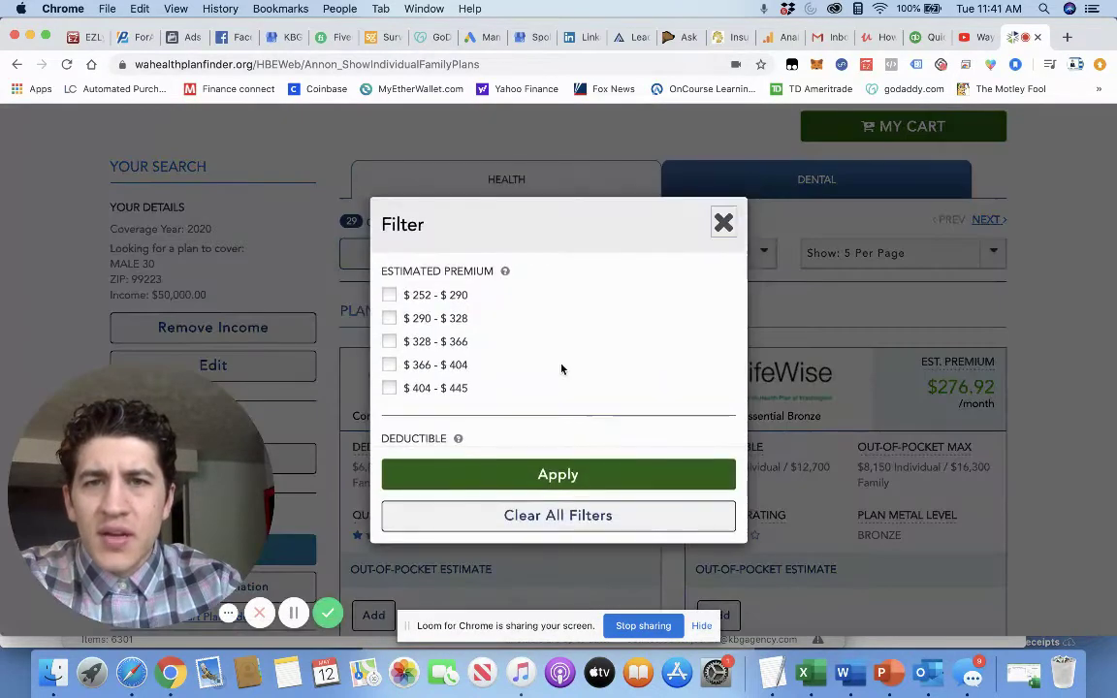
pyautogui.scroll(-6, 561, 368)
pyautogui.scroll(-6, 560, 367)
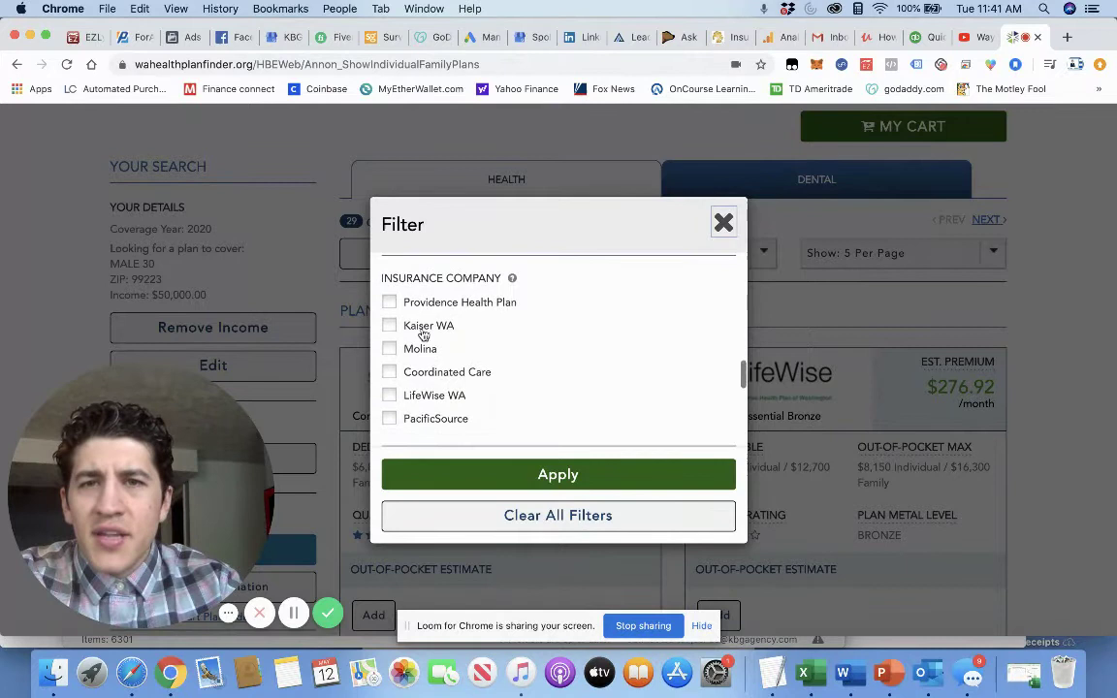
pyautogui.click(389, 326)
pyautogui.scroll(-1, 526, 348)
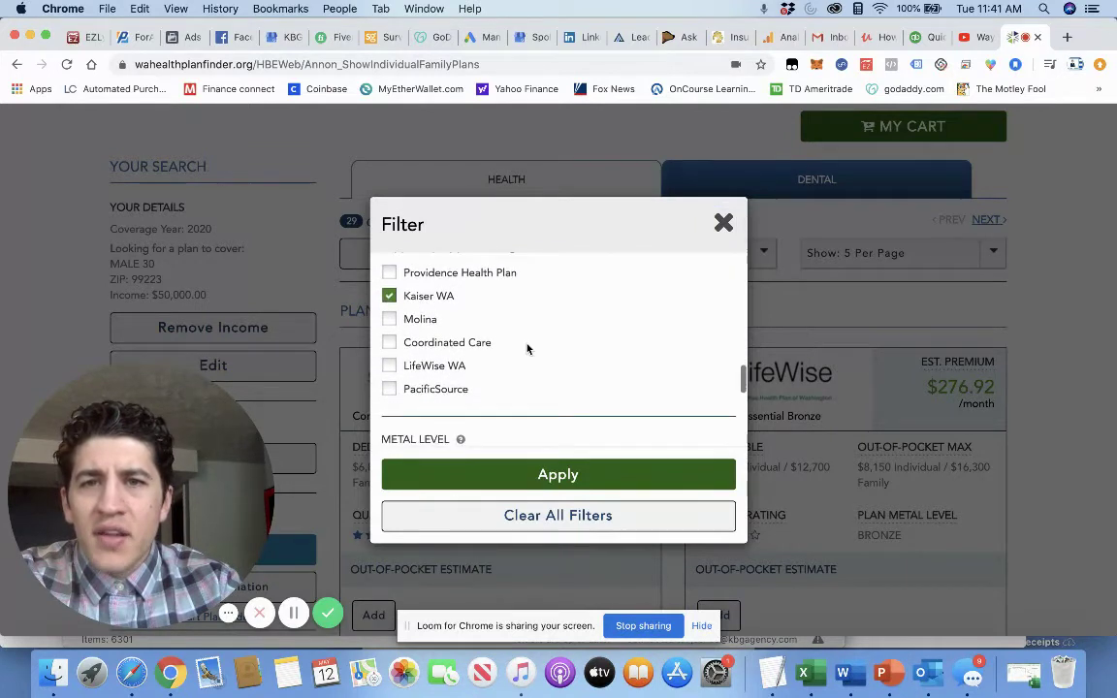
pyautogui.click(389, 366)
pyautogui.scroll(1, 608, 354)
pyautogui.scroll(-1, 608, 354)
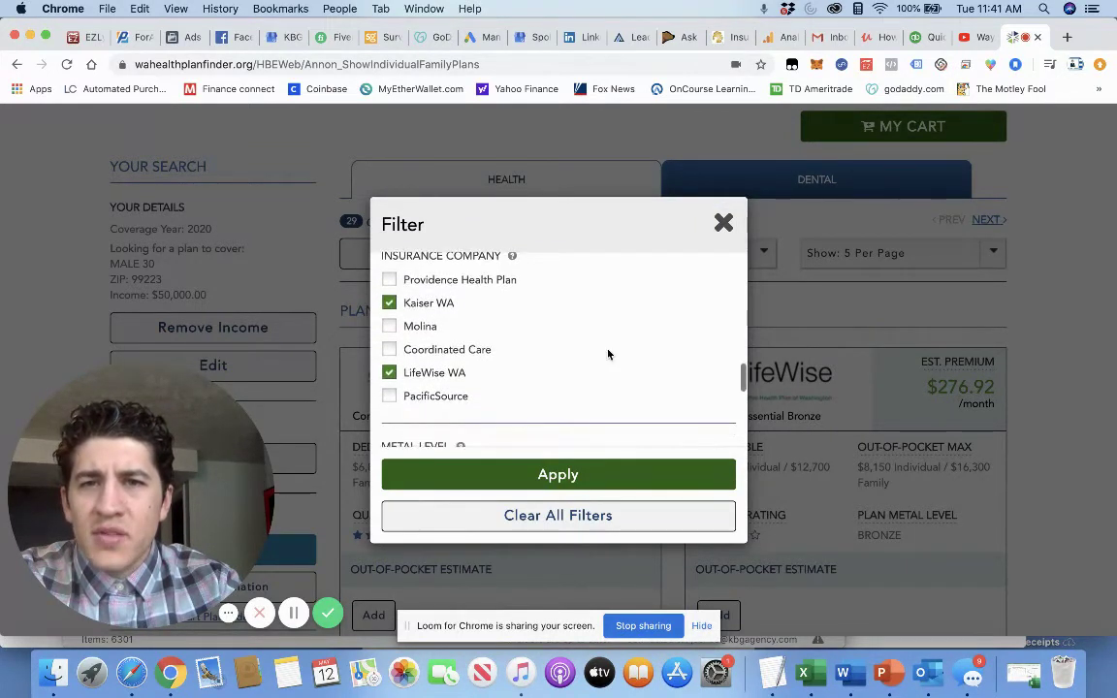
pyautogui.click(389, 396)
pyautogui.click(585, 479)
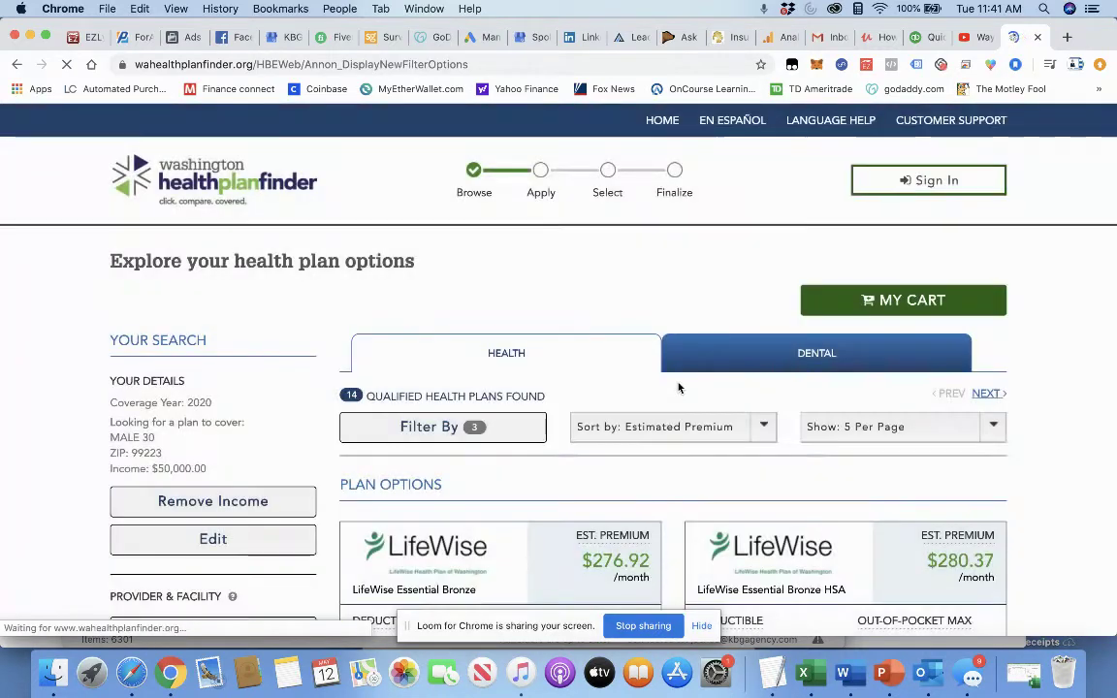
# Look over the filtered health plans, view the dental plan options, and return to the health plans.
pyautogui.scroll(-3, 1058, 461)
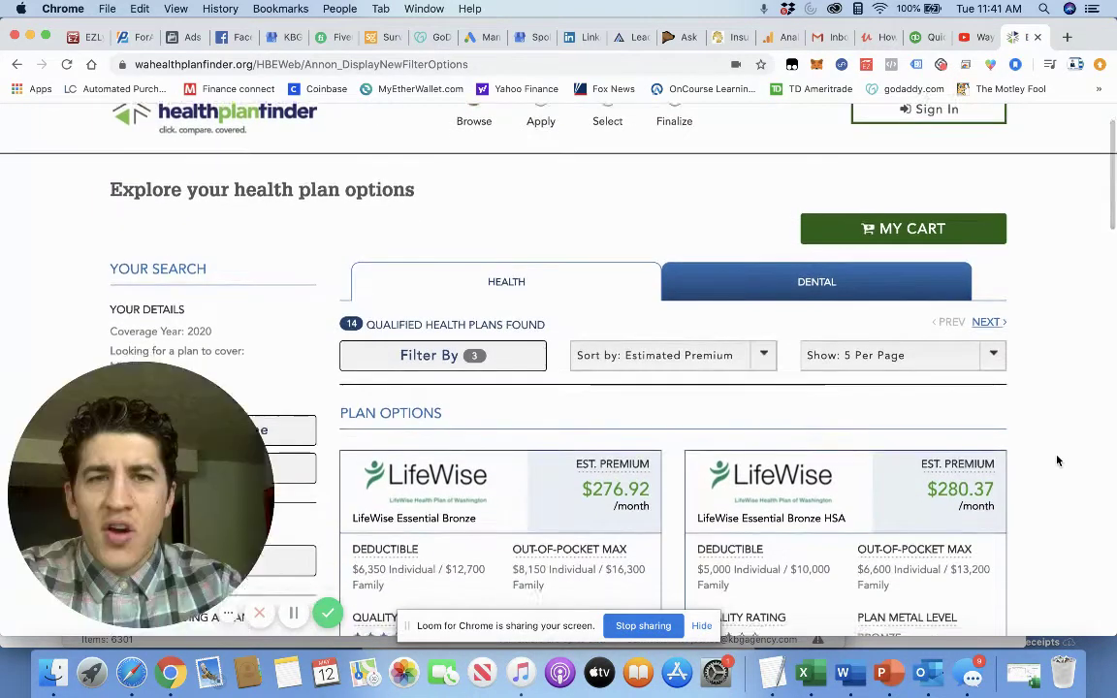
pyautogui.scroll(-1, 1058, 461)
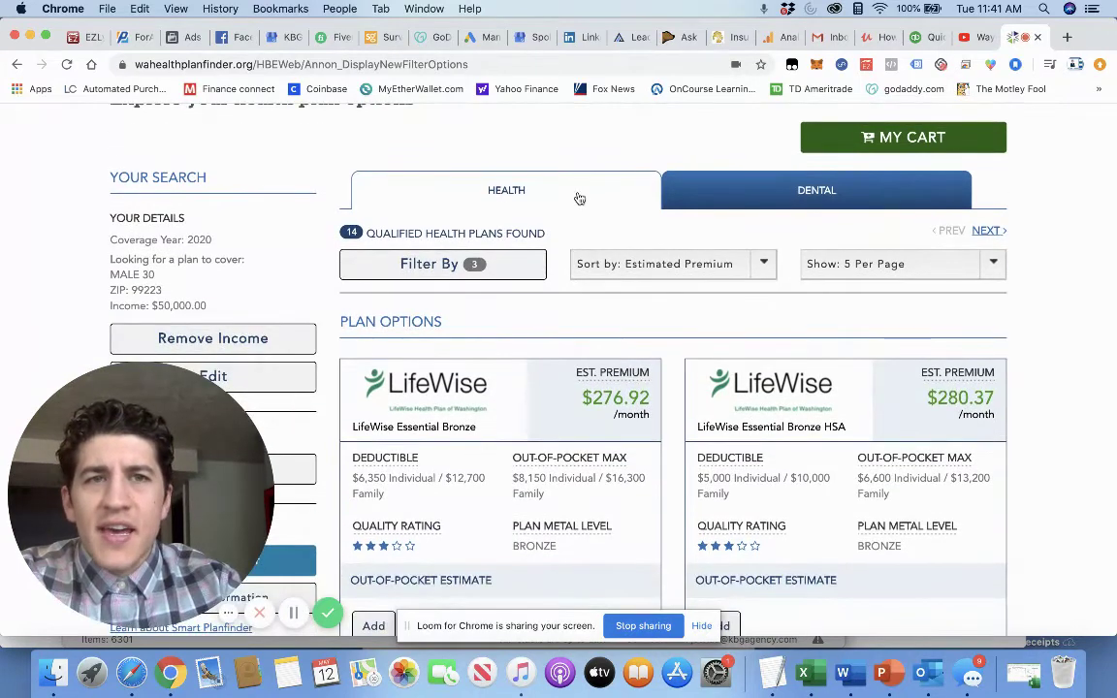
pyautogui.click(801, 193)
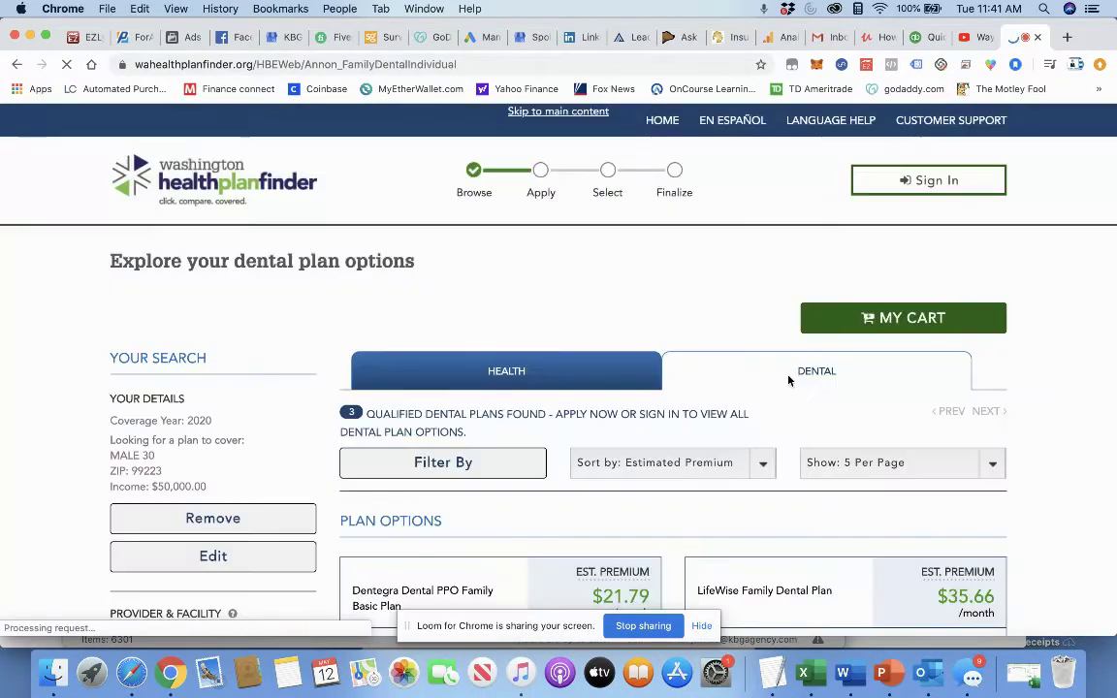
pyautogui.scroll(-2, 776, 380)
pyautogui.click(546, 289)
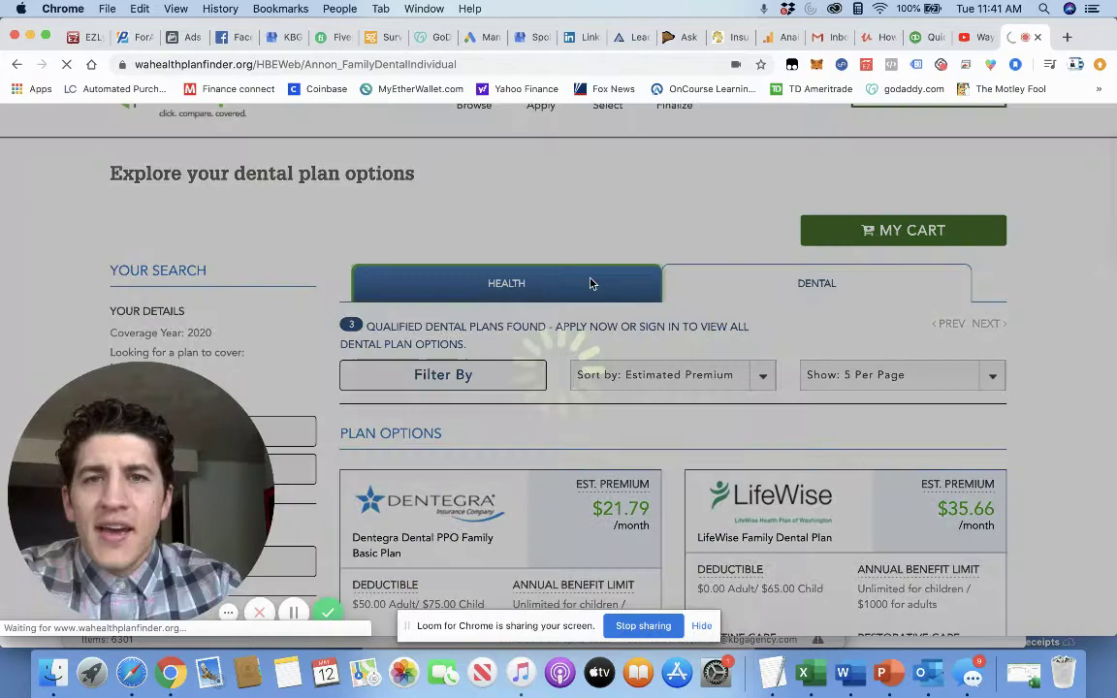
# Review the filtered health plans and add Kaiser Permanente's Core Bronze HSA - 20 plan to the cart.
pyautogui.scroll(-10, 918, 398)
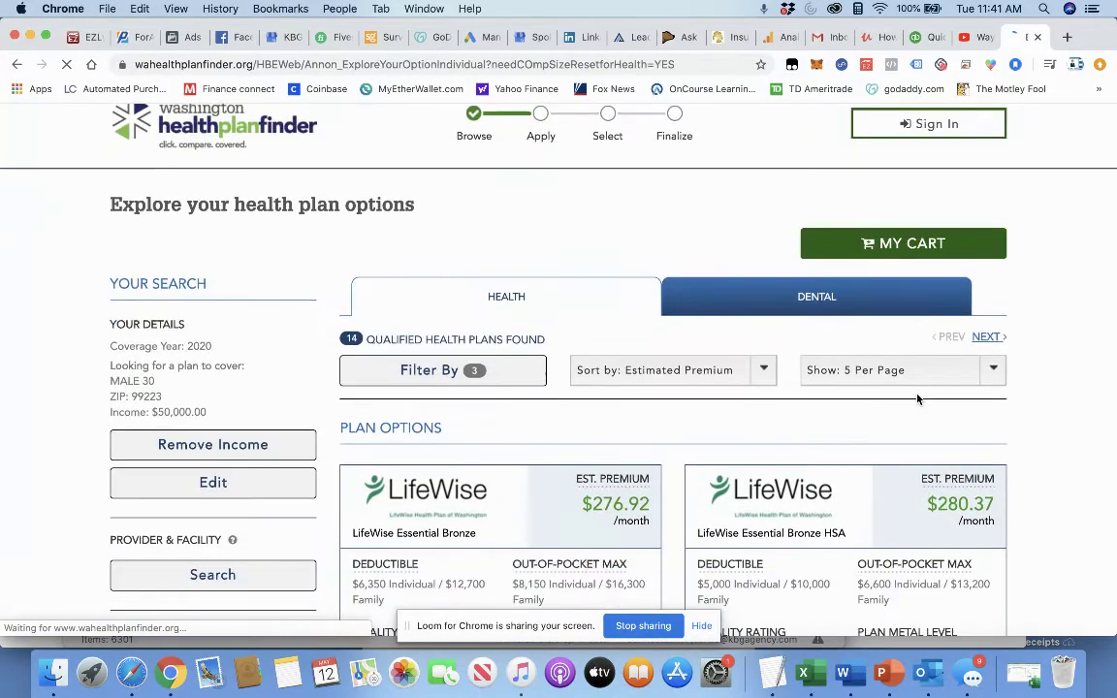
pyautogui.scroll(-6, 917, 398)
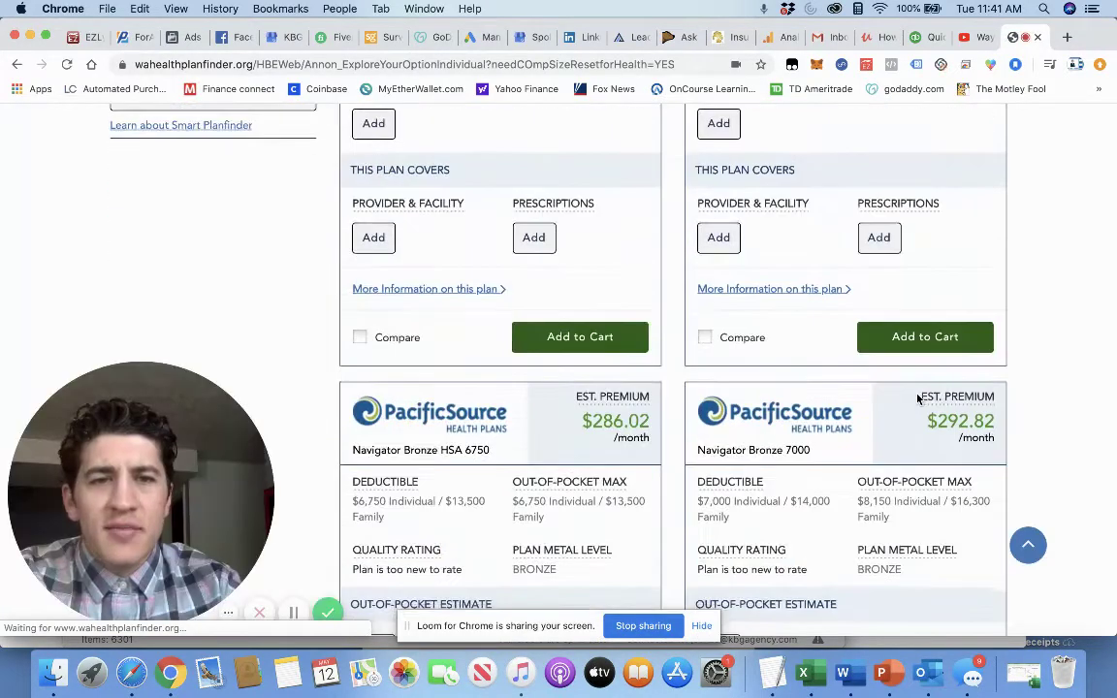
pyautogui.scroll(-2, 918, 398)
pyautogui.scroll(-7, 918, 398)
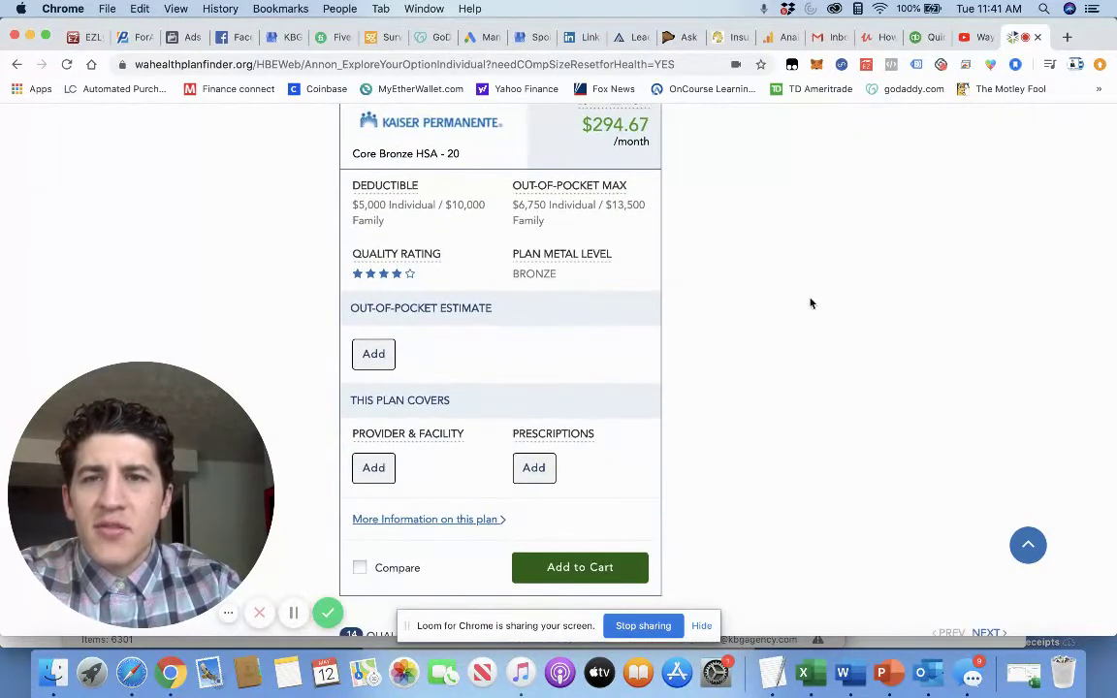
pyautogui.scroll(1, 810, 304)
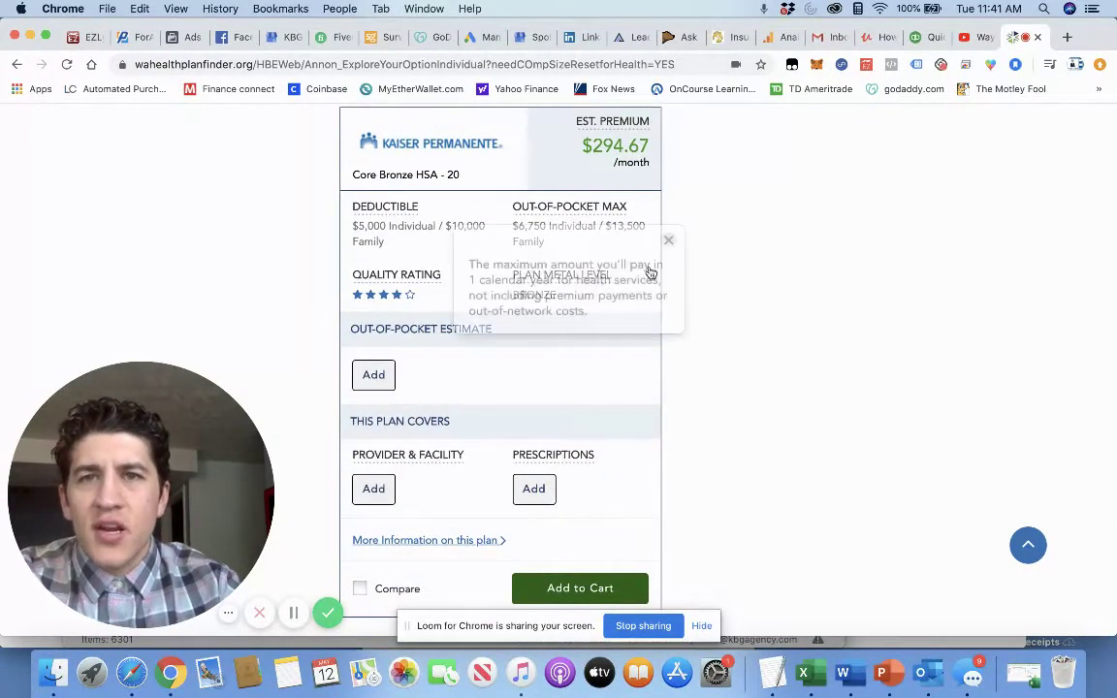
pyautogui.scroll(-1, 744, 414)
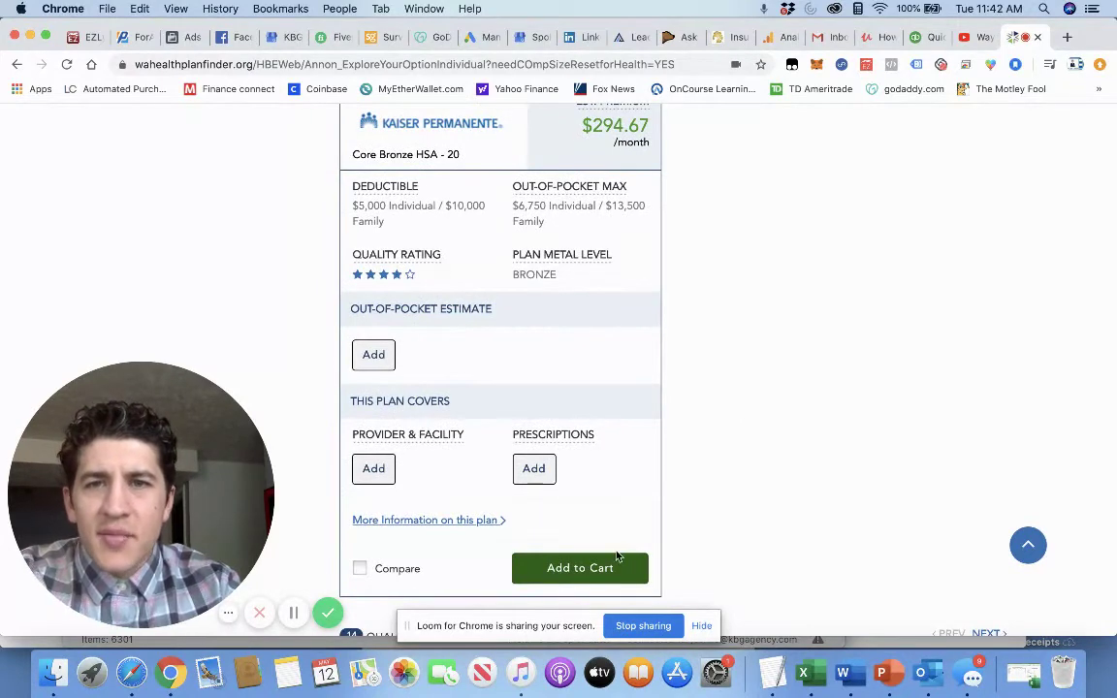
pyautogui.click(585, 569)
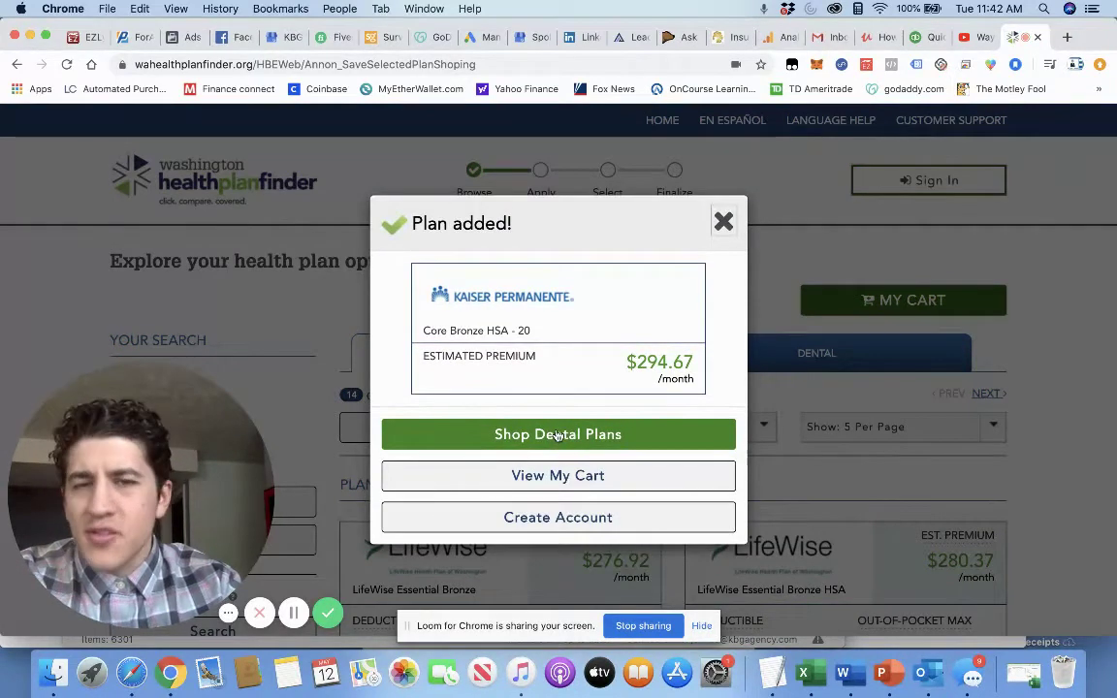
# Proceed from the added plan to the account creation page.
pyautogui.click(571, 520)
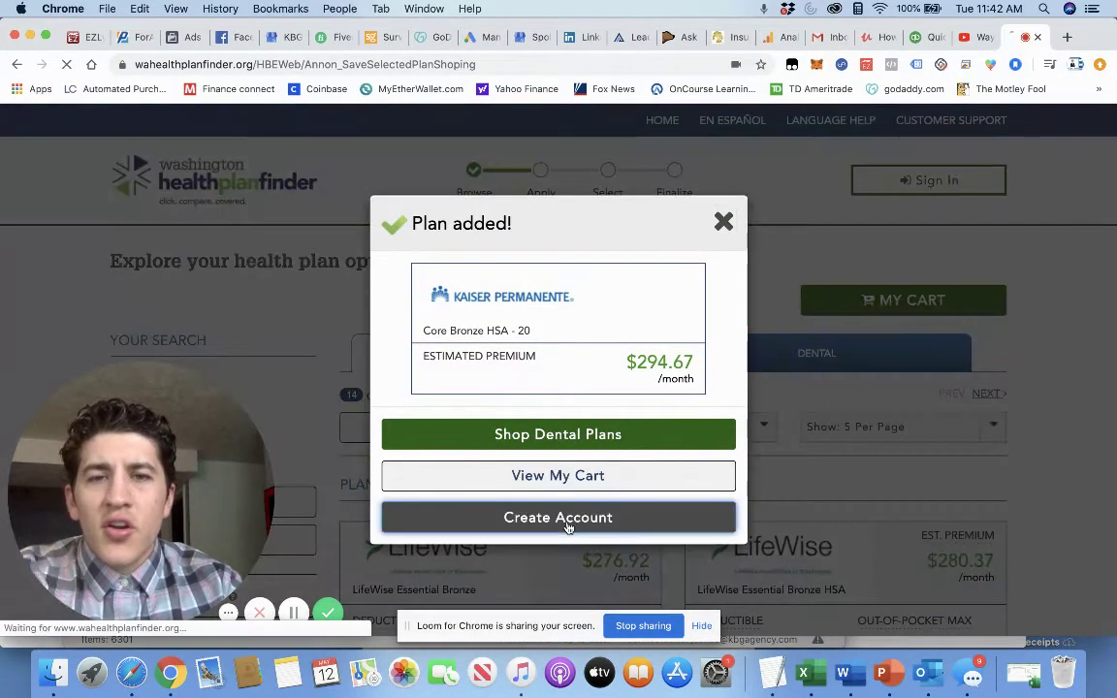
pyautogui.scroll(-2, 657, 371)
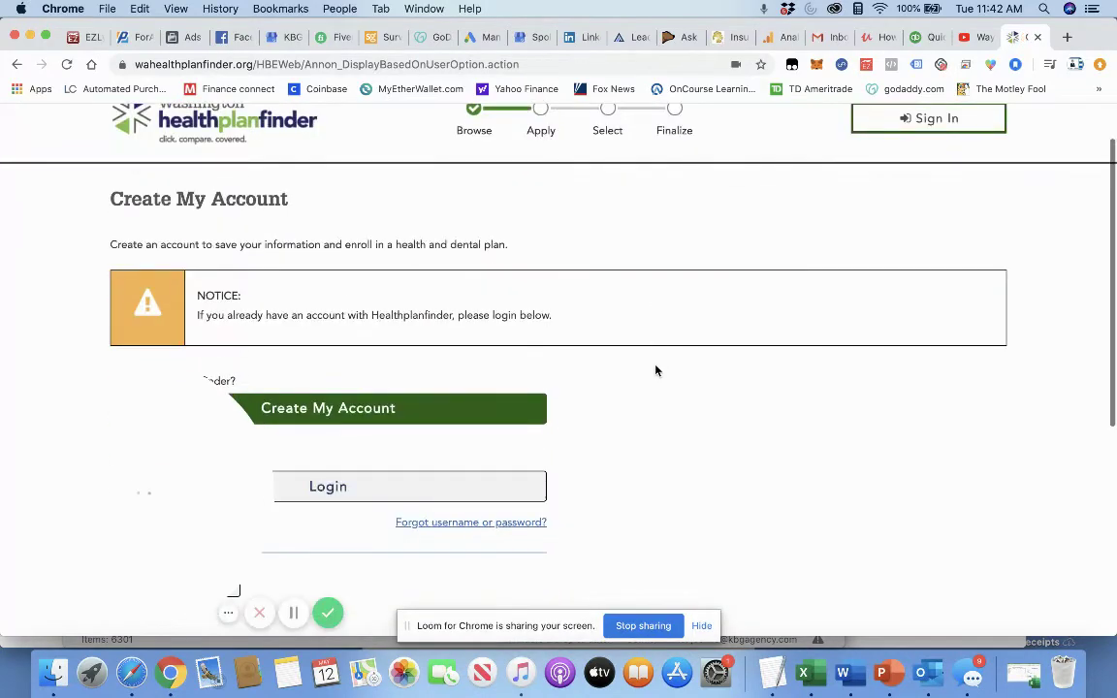
# Open the new account form and look over its account information, paperless, and terms and conditions sections.
pyautogui.scroll(-3, 621, 359)
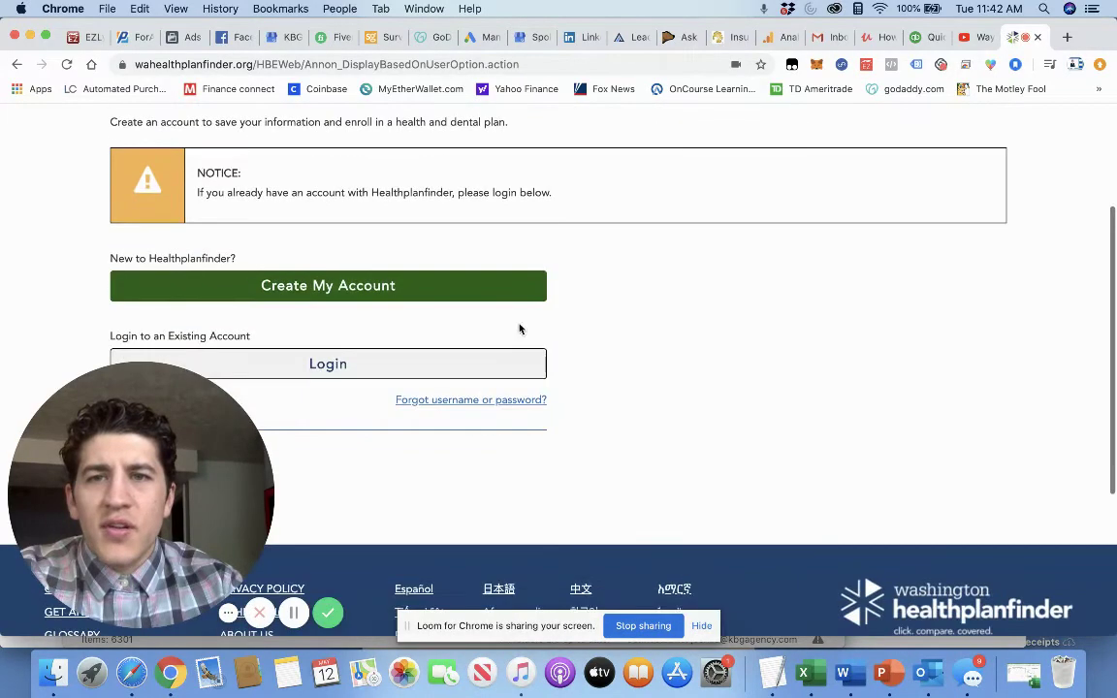
pyautogui.click(456, 293)
pyautogui.scroll(-5, 670, 360)
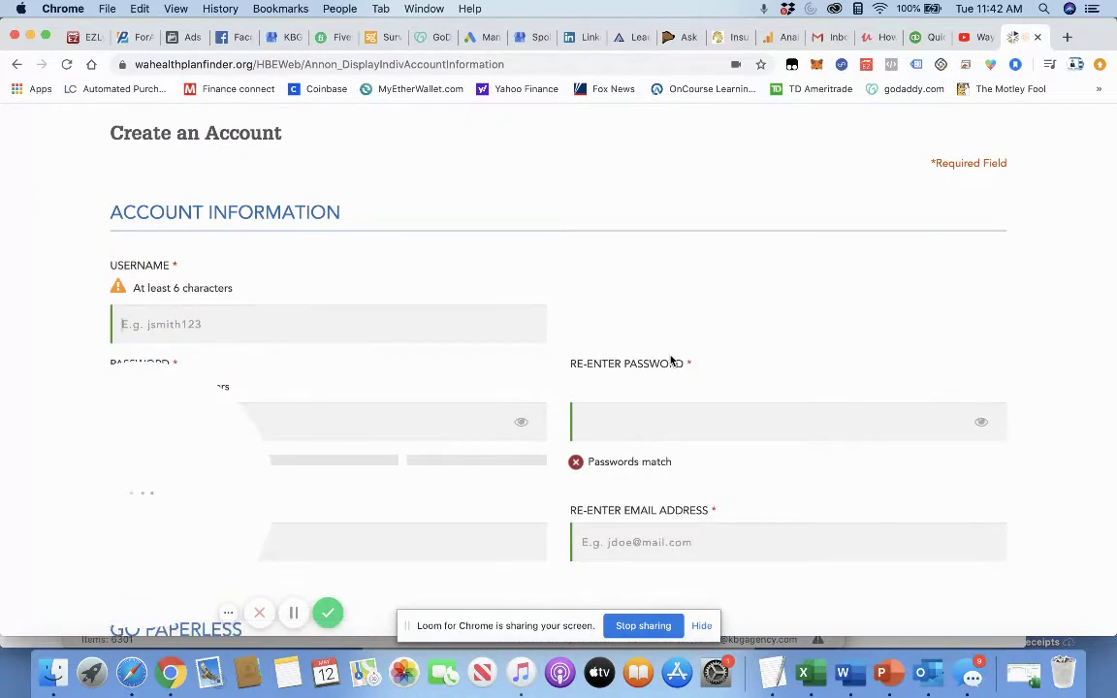
pyautogui.scroll(-4, 723, 411)
pyautogui.scroll(-1, 721, 414)
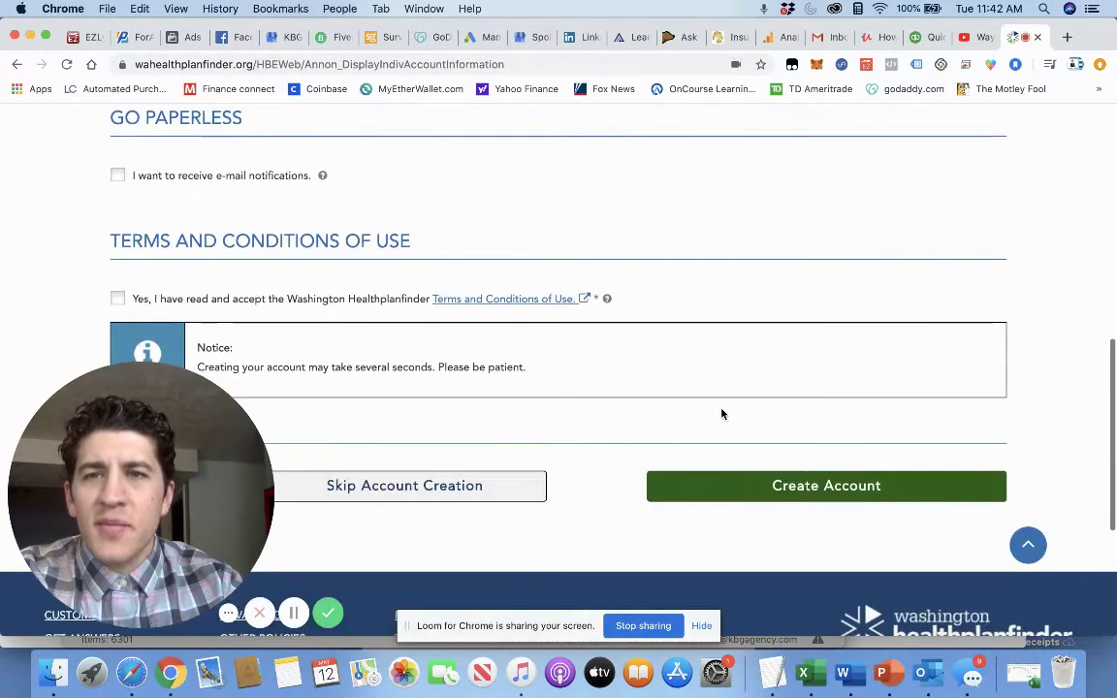
pyautogui.scroll(5, 643, 369)
pyautogui.scroll(3, 645, 367)
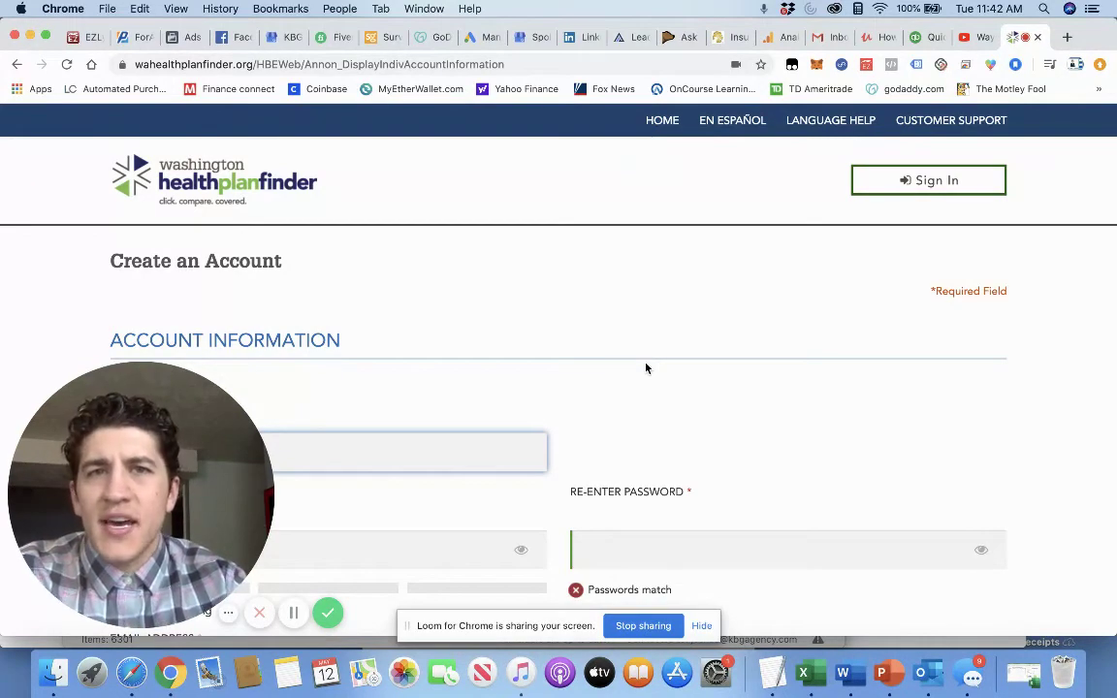
pyautogui.scroll(-1, 647, 369)
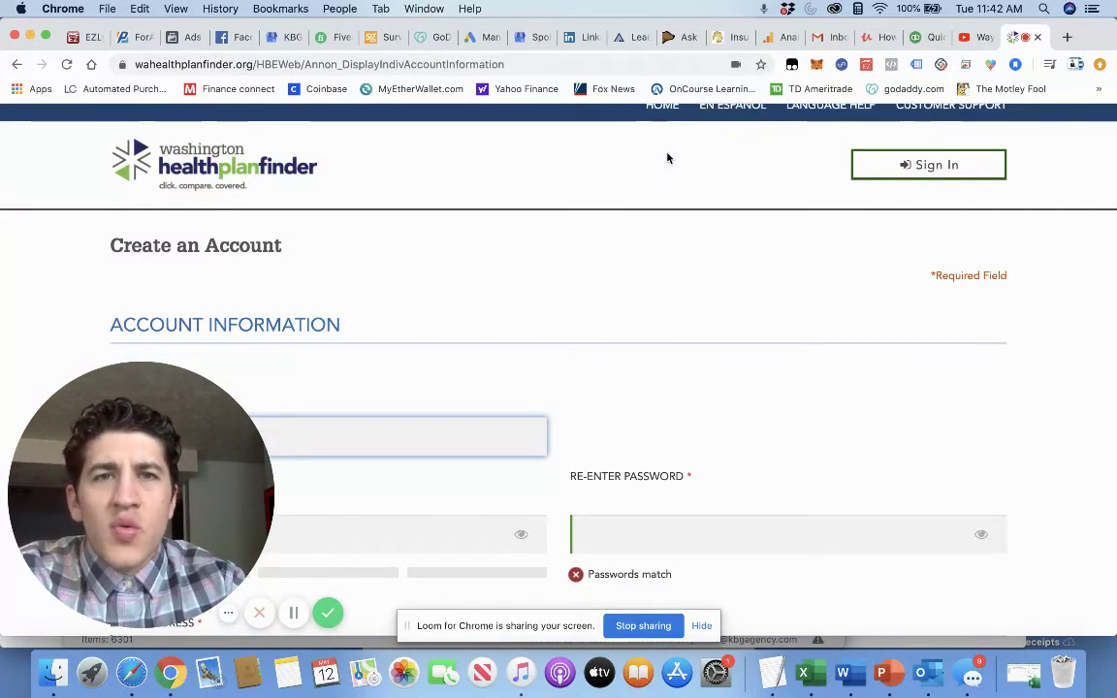
# Return to the Healthplanfinder home page and open the option to browse and compare plans.
pyautogui.scroll(1, 674, 194)
pyautogui.click(663, 122)
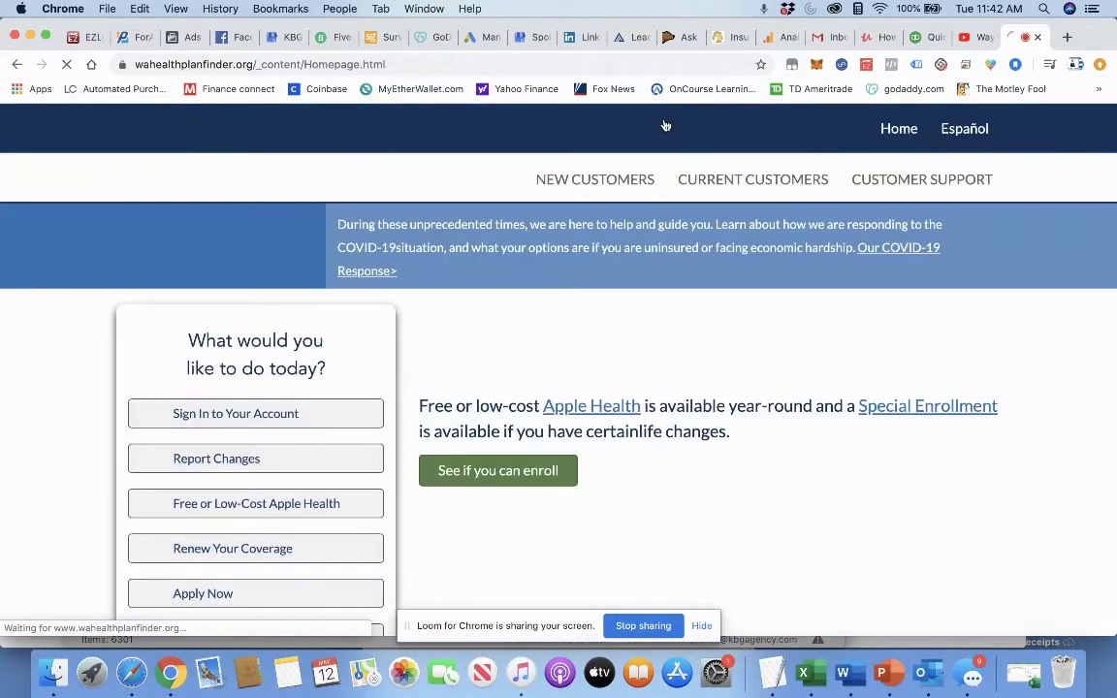
pyautogui.scroll(-5, 687, 291)
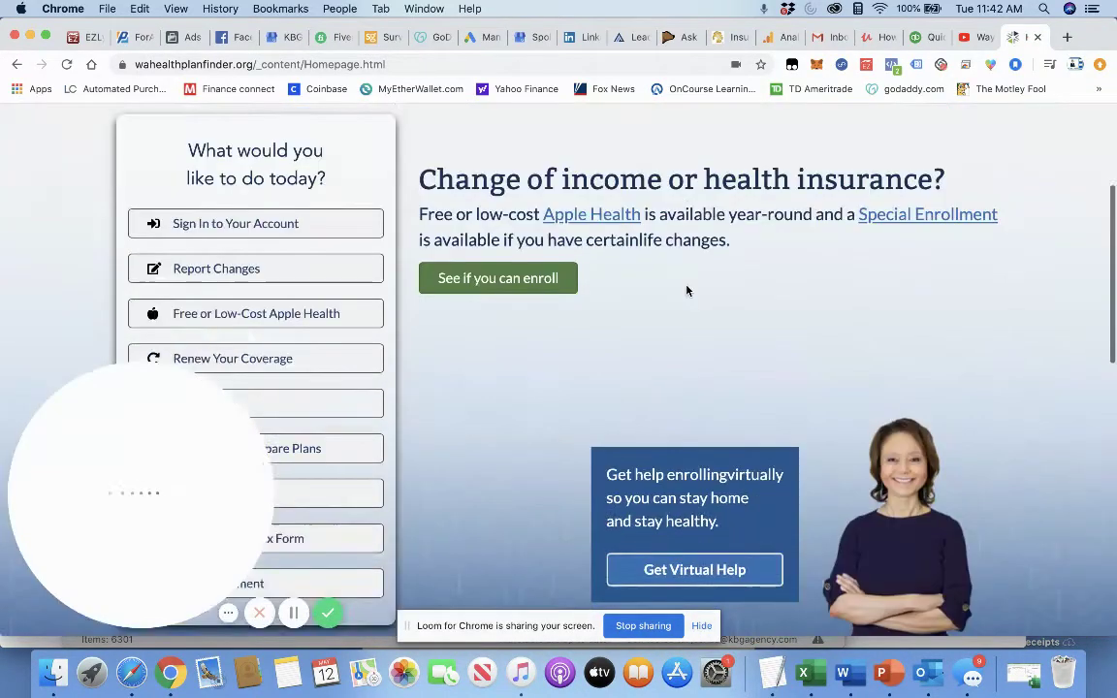
pyautogui.scroll(-3, 686, 289)
pyautogui.click(312, 341)
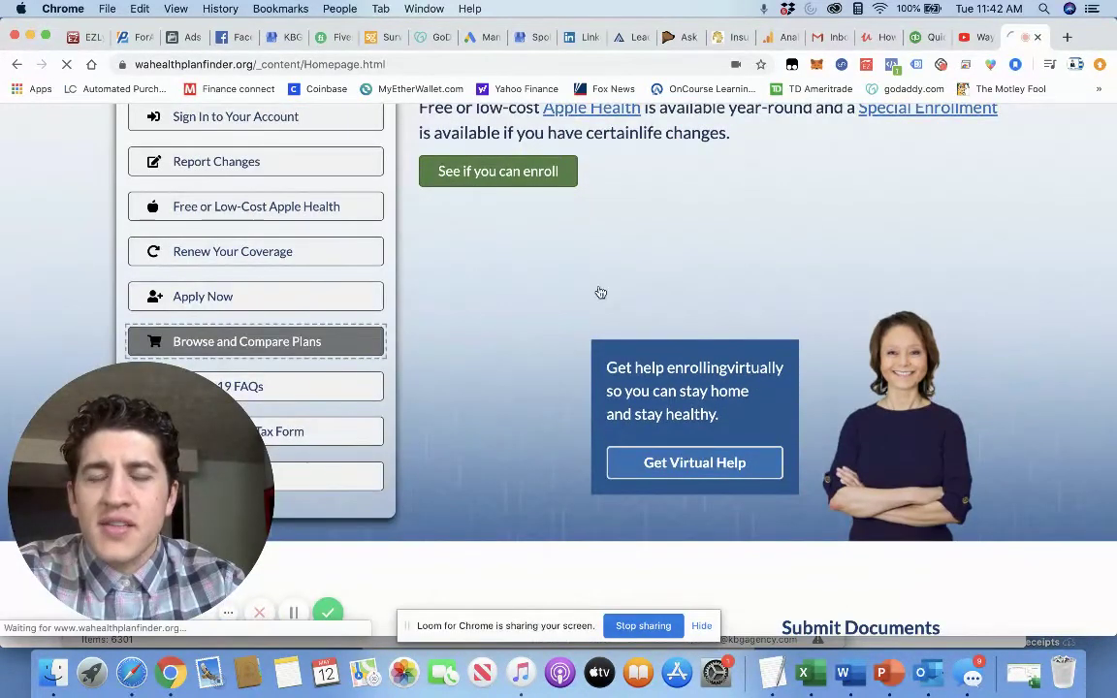
# Look over the details form for browsing plans and go back to the home page.
pyautogui.scroll(-4, 639, 361)
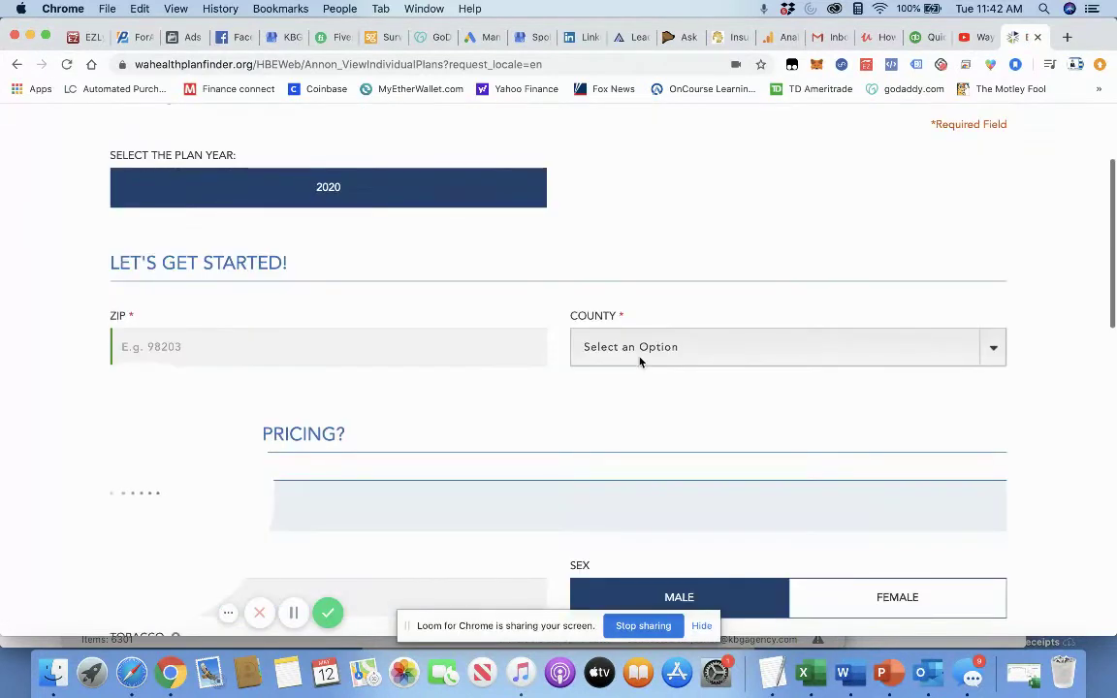
pyautogui.scroll(5, 639, 360)
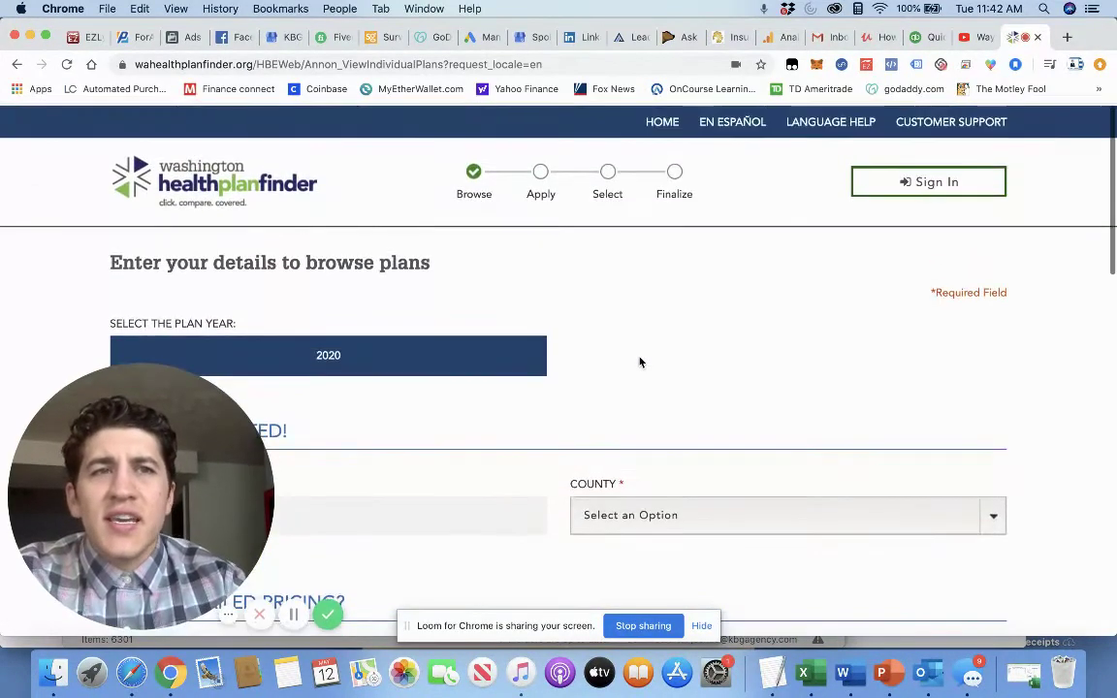
pyautogui.click(662, 124)
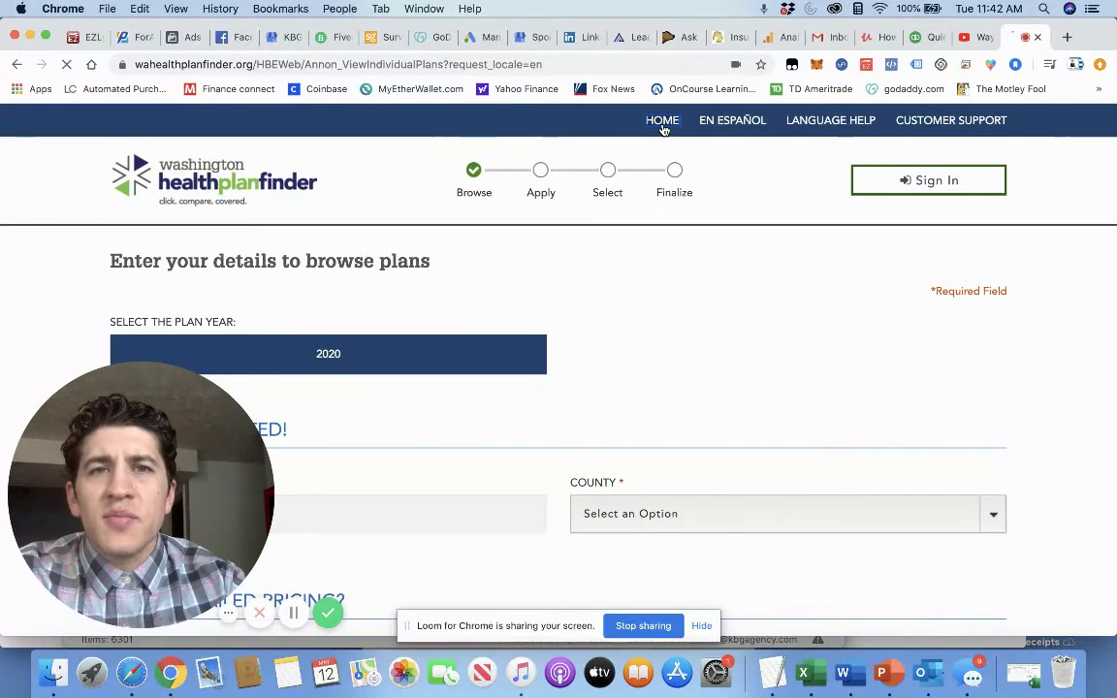